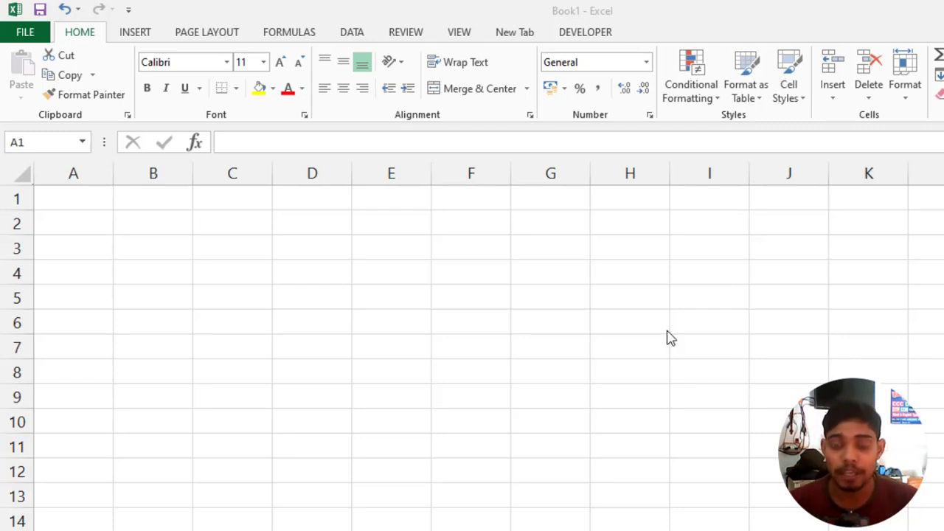
pyautogui.click(384, 329)
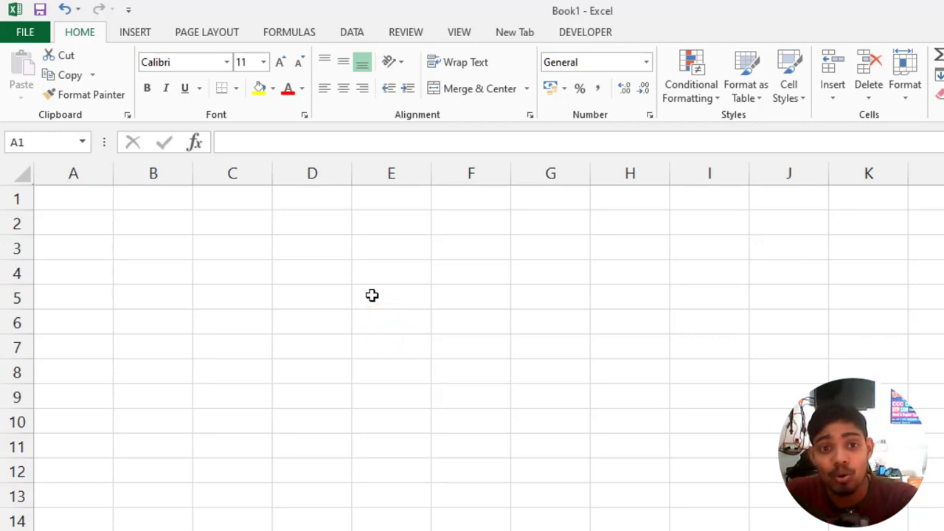
pyautogui.click(125, 206)
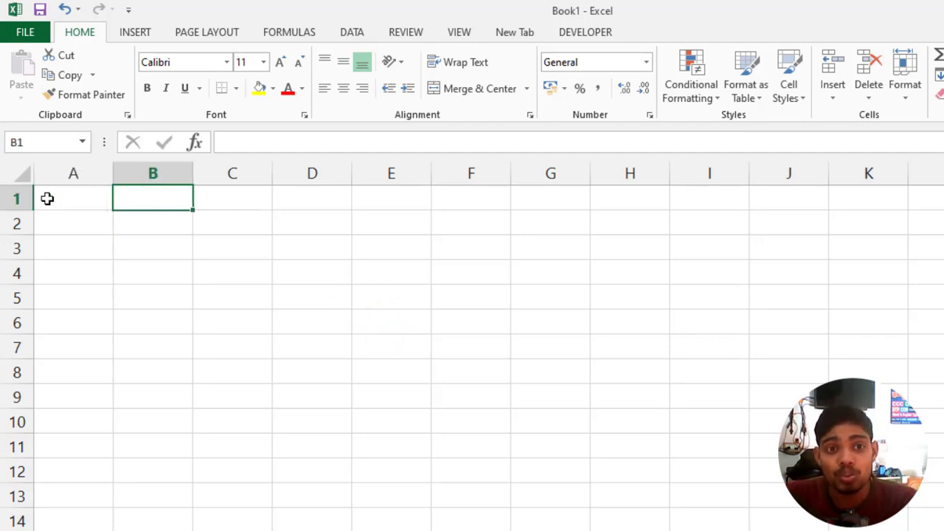
pyautogui.click(155, 199)
pyautogui.moveTo(219, 215); pyautogui.dragTo(633, 212)
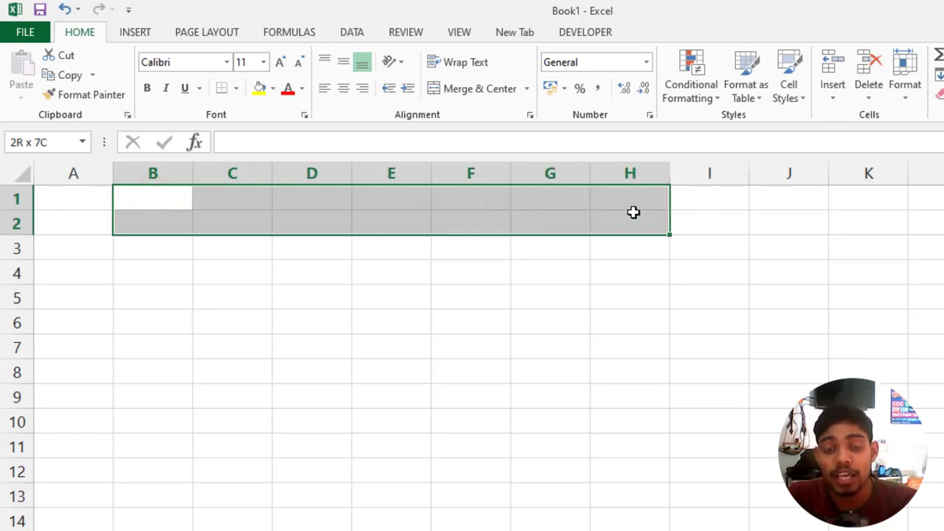
pyautogui.click(317, 226)
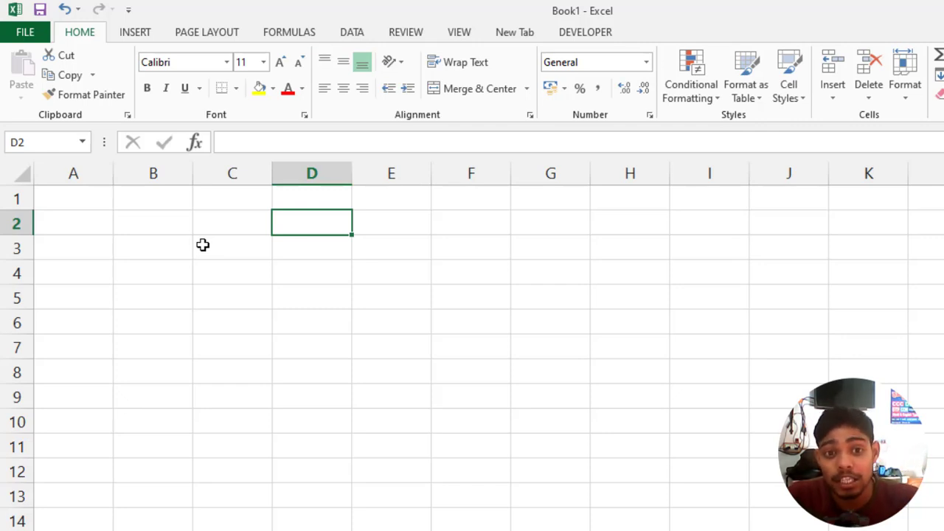
# Enter the header "Employee ID" in cell B3 and auto-fit column B to the text.
pyautogui.click(138, 245)
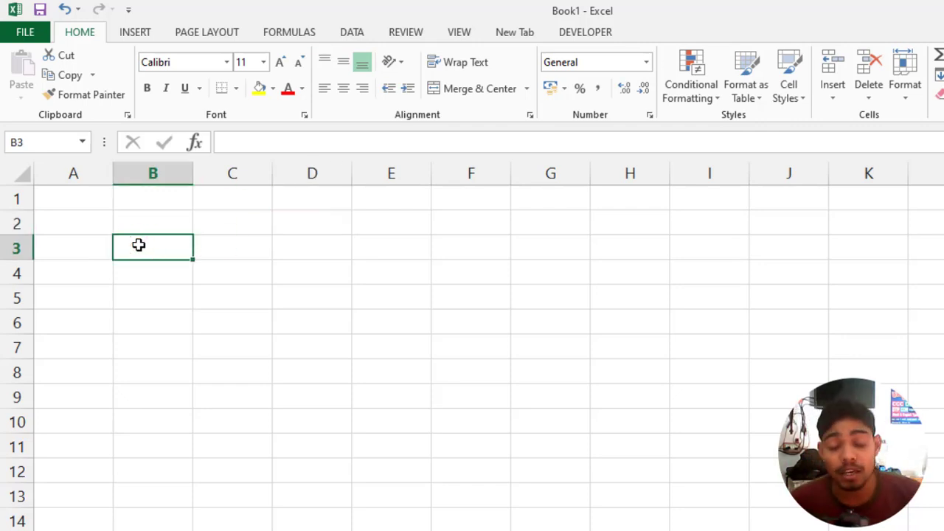
pyautogui.write('E')
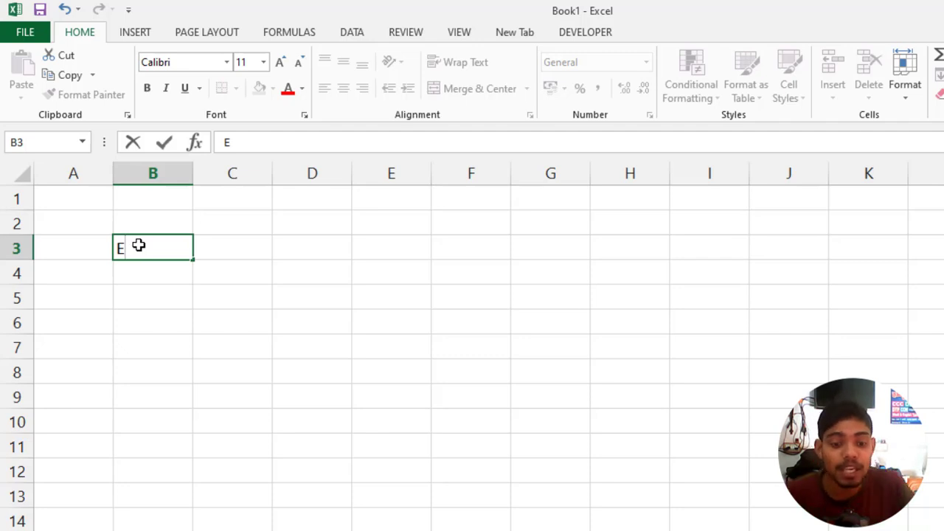
pyautogui.write('mp')
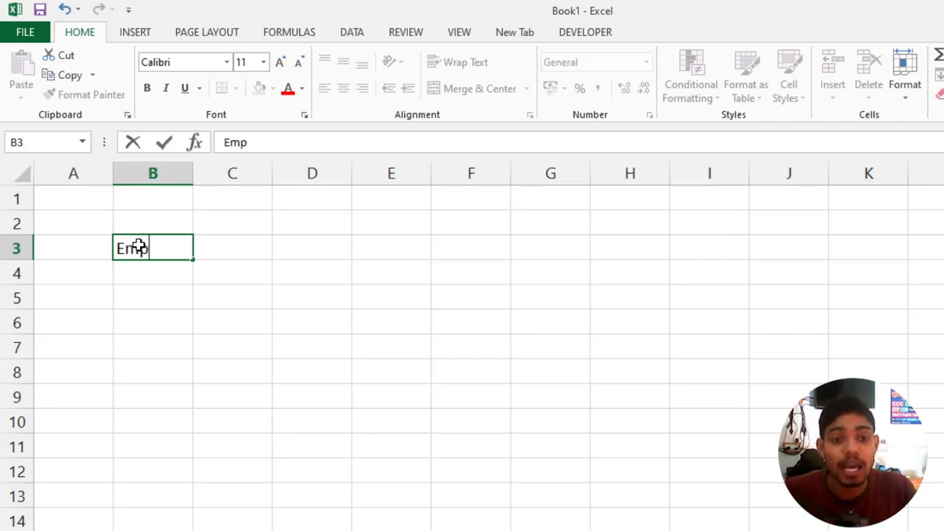
pyautogui.write('l')
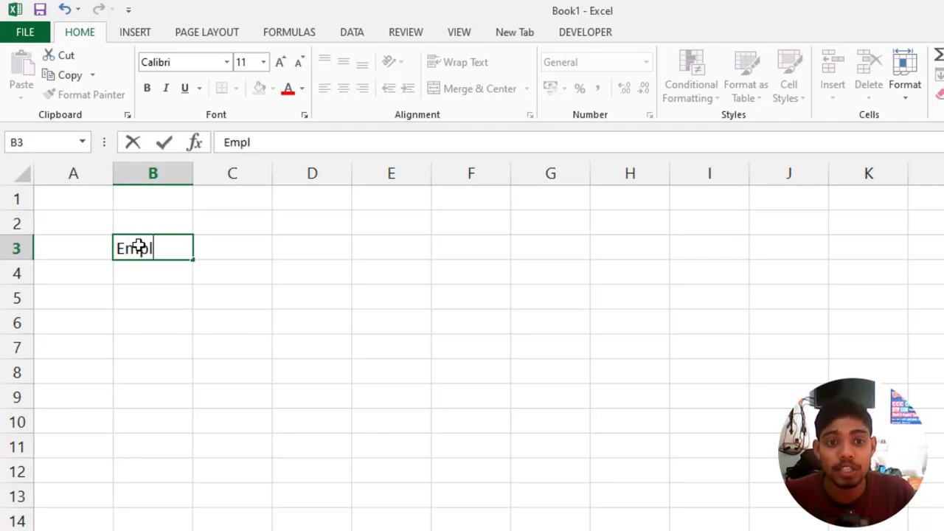
pyautogui.write('oyee')
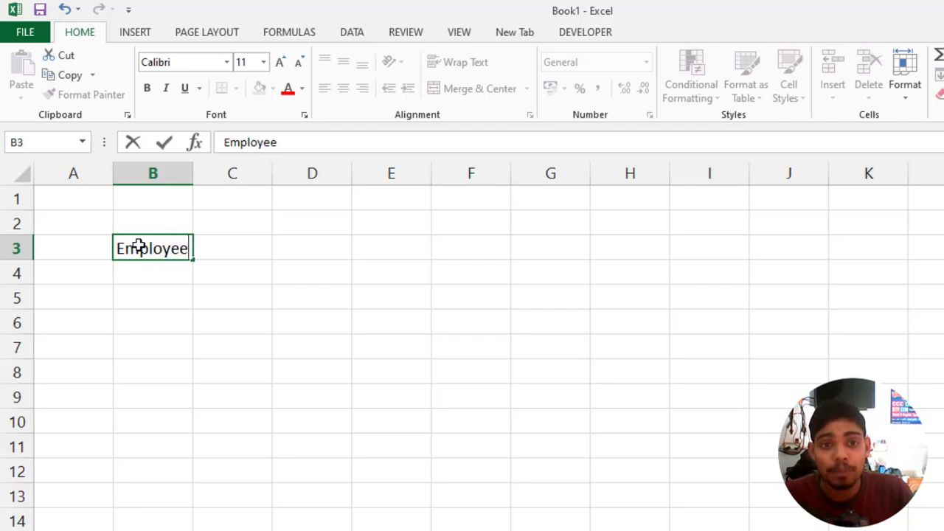
pyautogui.write(' ID')
pyautogui.press('Return')
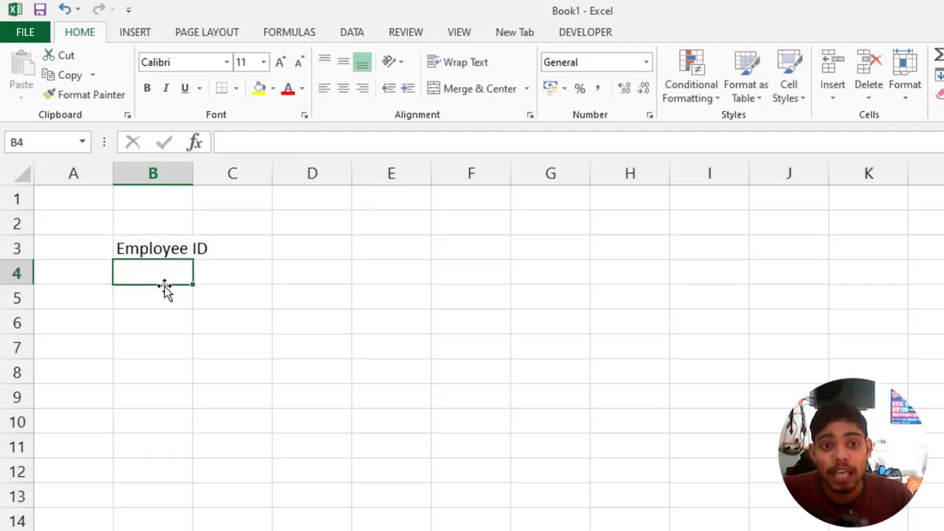
pyautogui.doubleClick(194, 173)
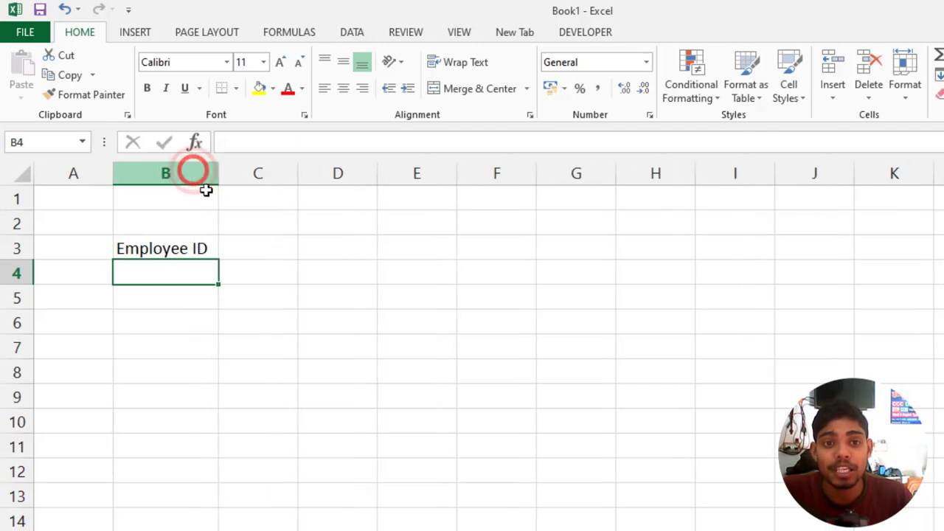
# Enter the header "Employee Name" in cell C3 and auto-fit column C to the text.
pyautogui.click(163, 249)
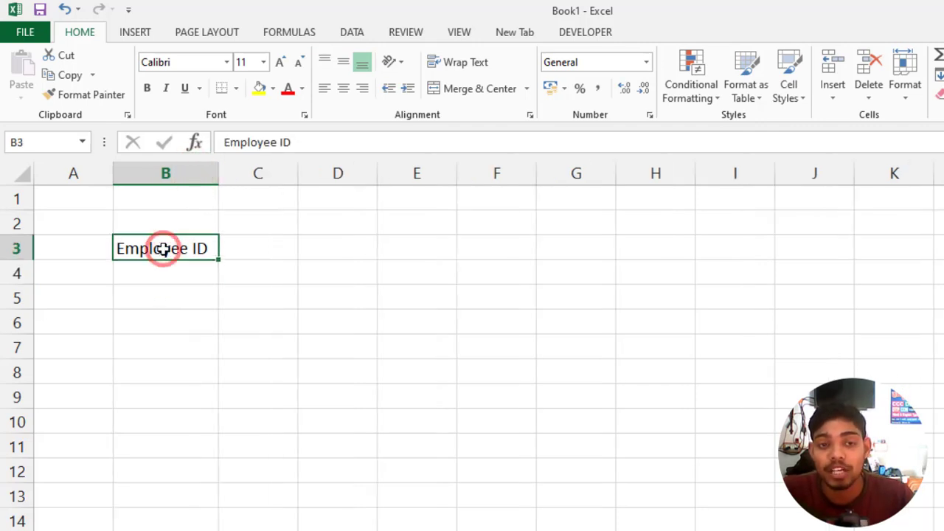
pyautogui.click(253, 251)
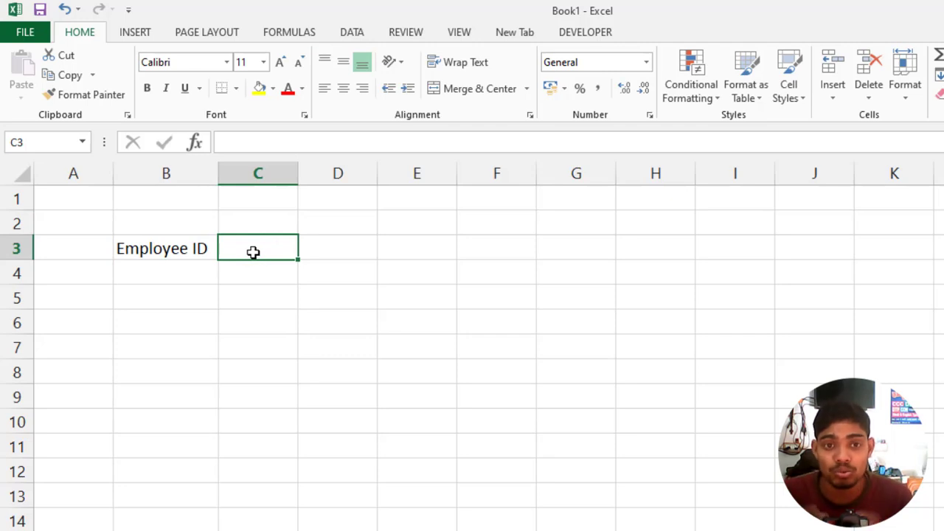
pyautogui.write('E')
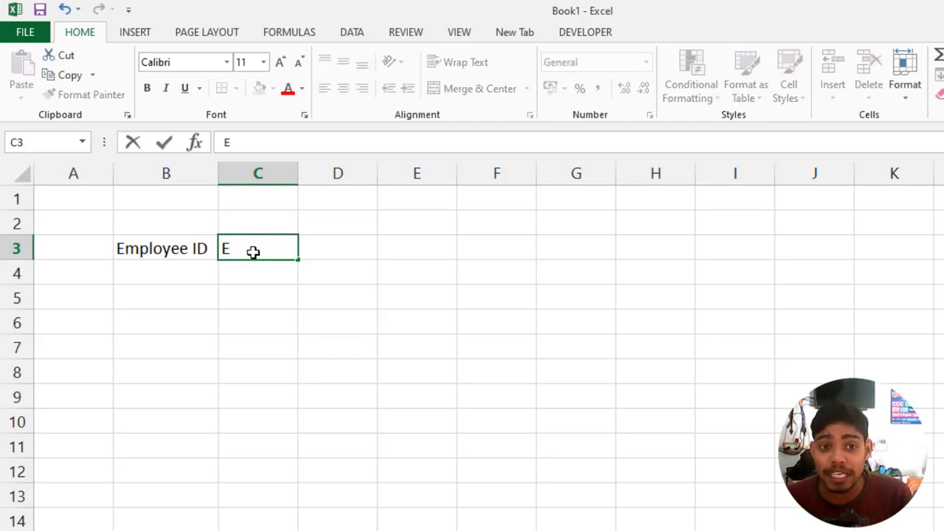
pyautogui.write('m')
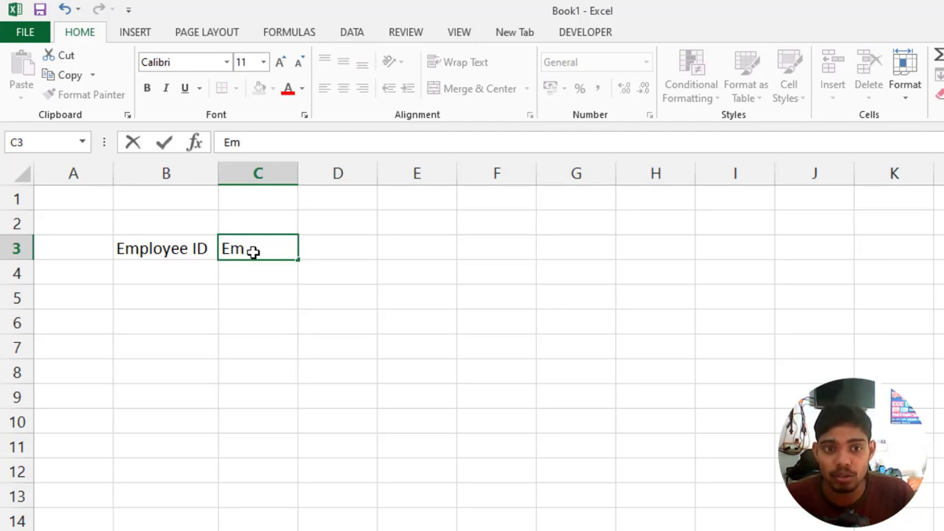
pyautogui.write('pl')
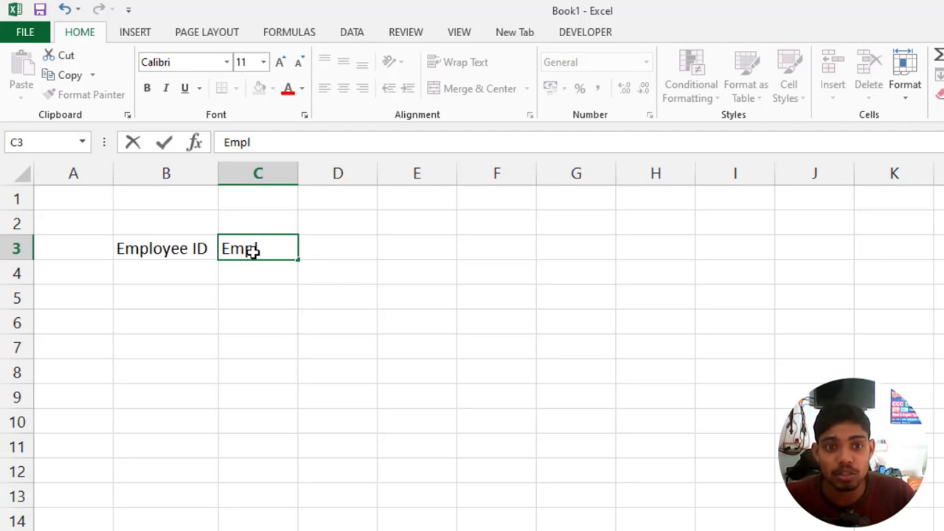
pyautogui.write('oye')
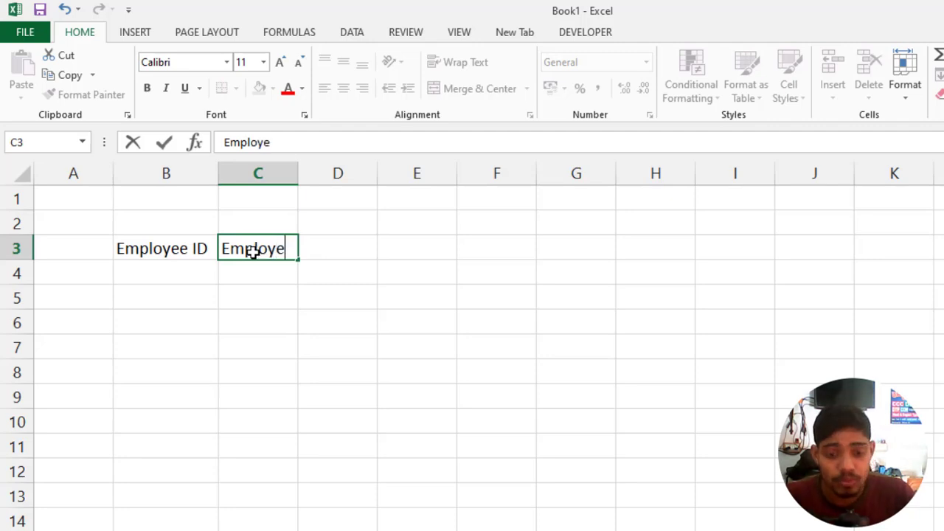
pyautogui.write('e Name')
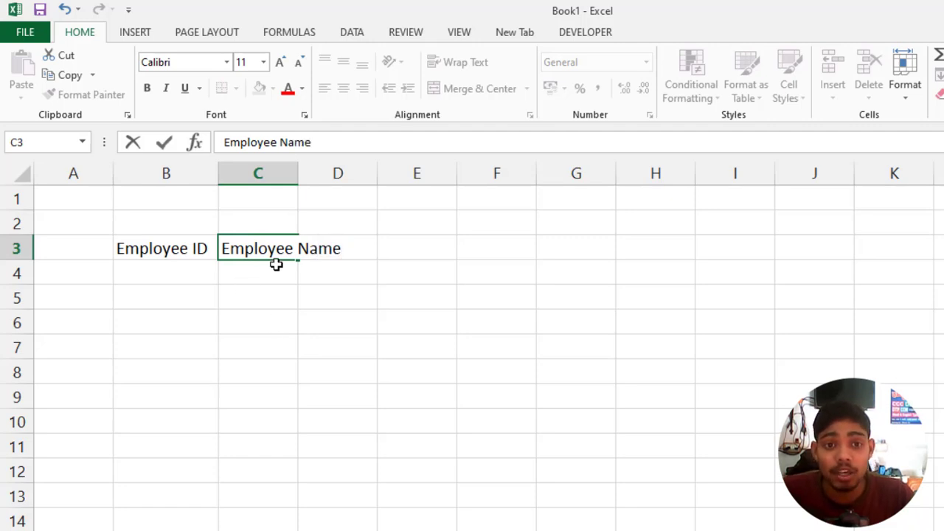
pyautogui.press('Return')
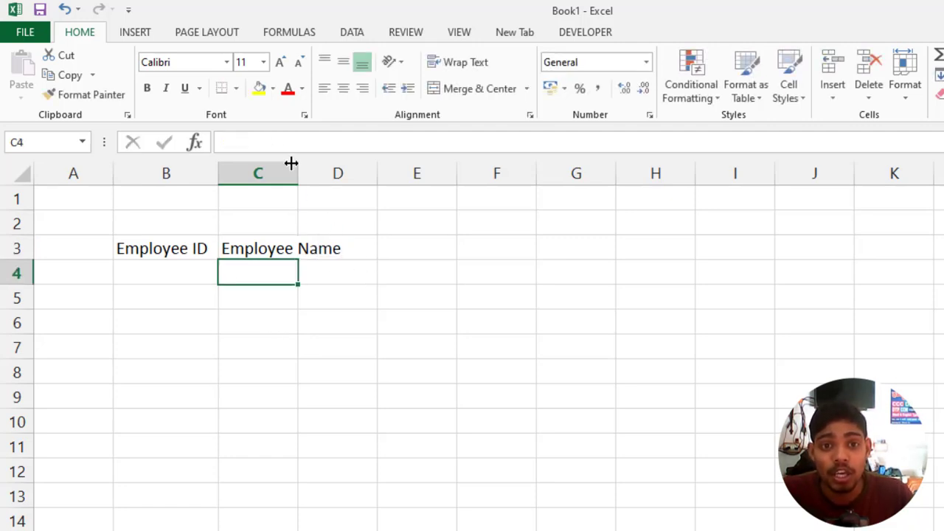
pyautogui.doubleClick(297, 175)
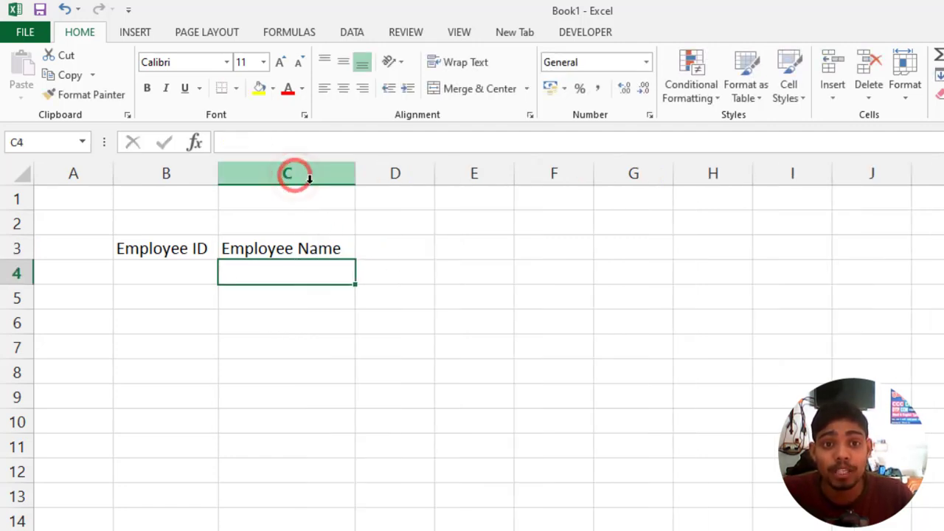
# Enter the header "Designation" in cell D3 and auto-fit column D to the text.
pyautogui.click(356, 255)
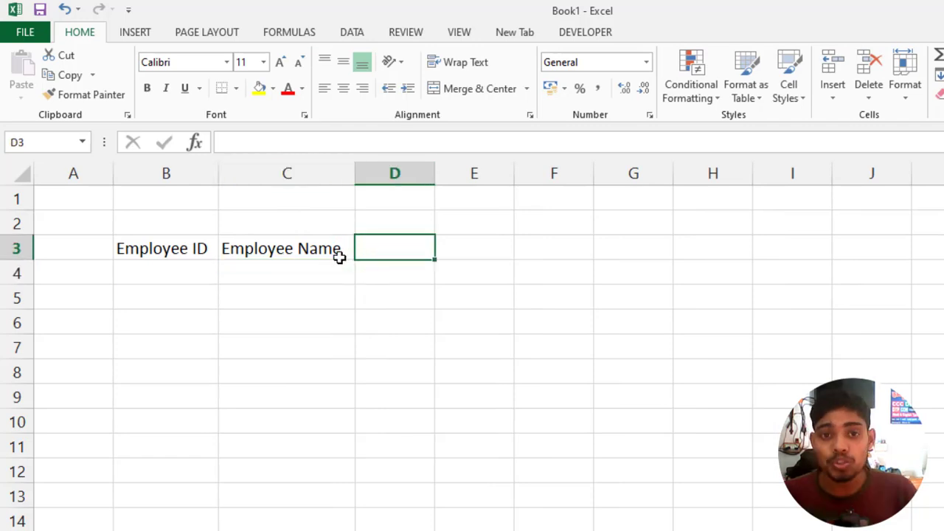
pyautogui.doubleClick(359, 251)
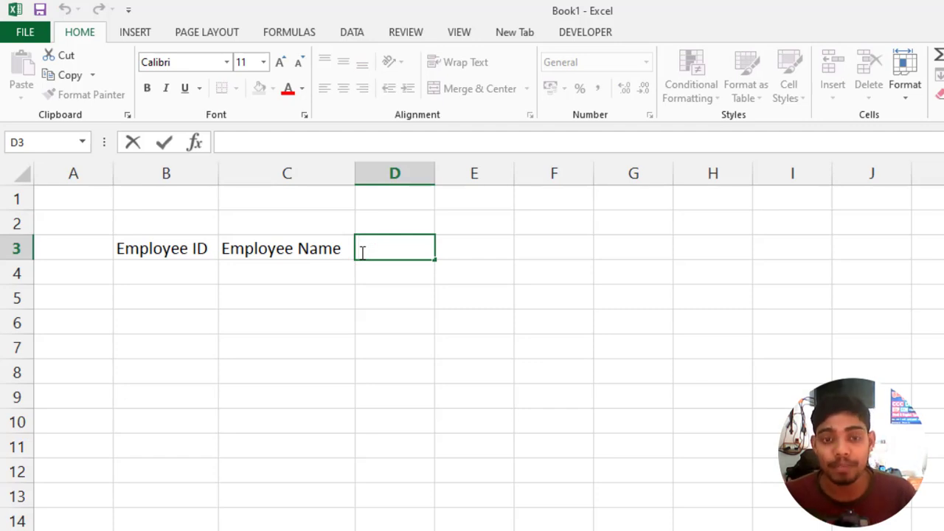
pyautogui.write('Desi')
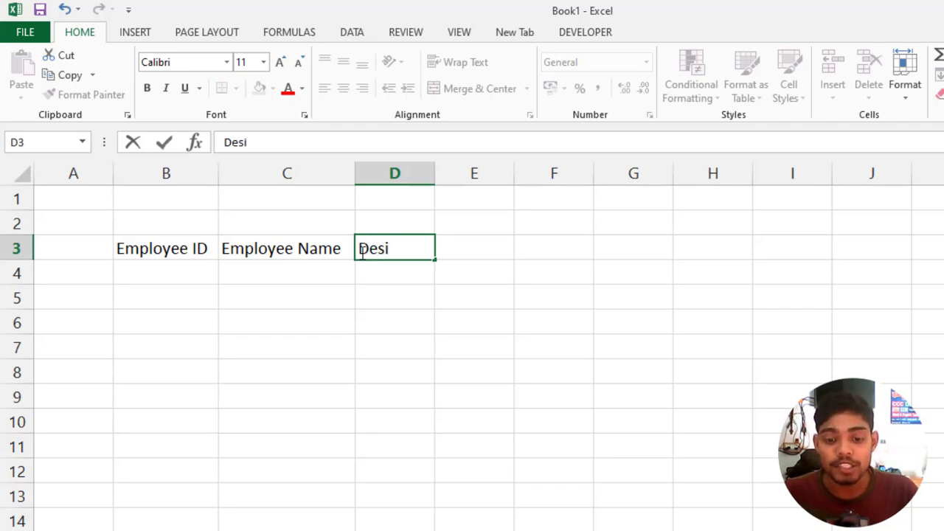
pyautogui.write('gn')
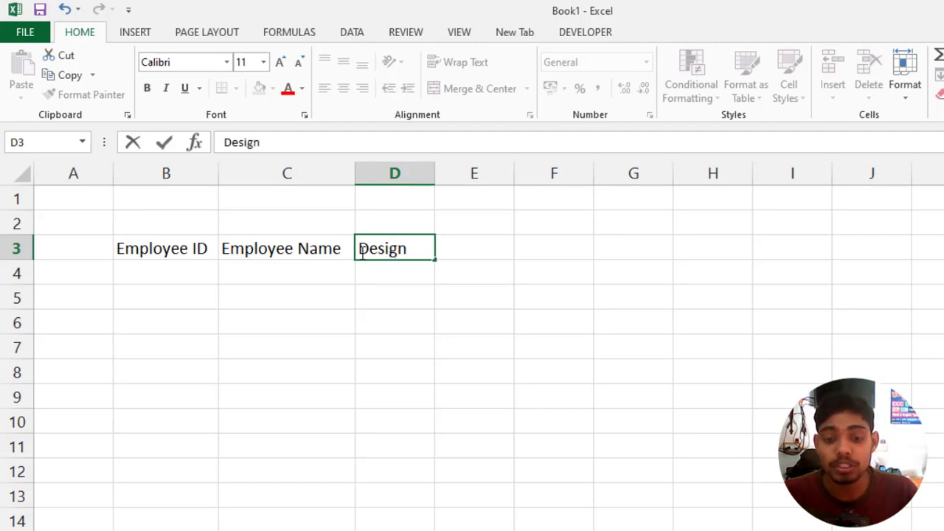
pyautogui.write('ation')
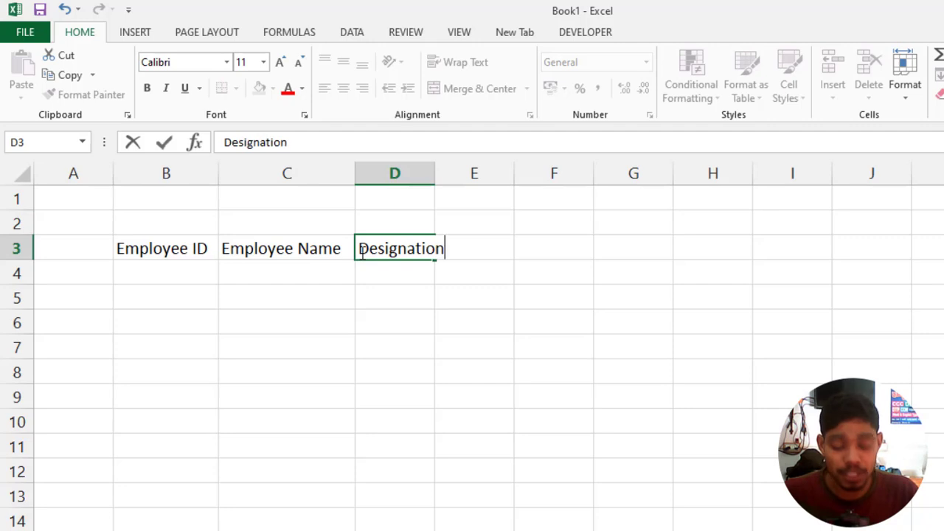
pyautogui.press('Tab')
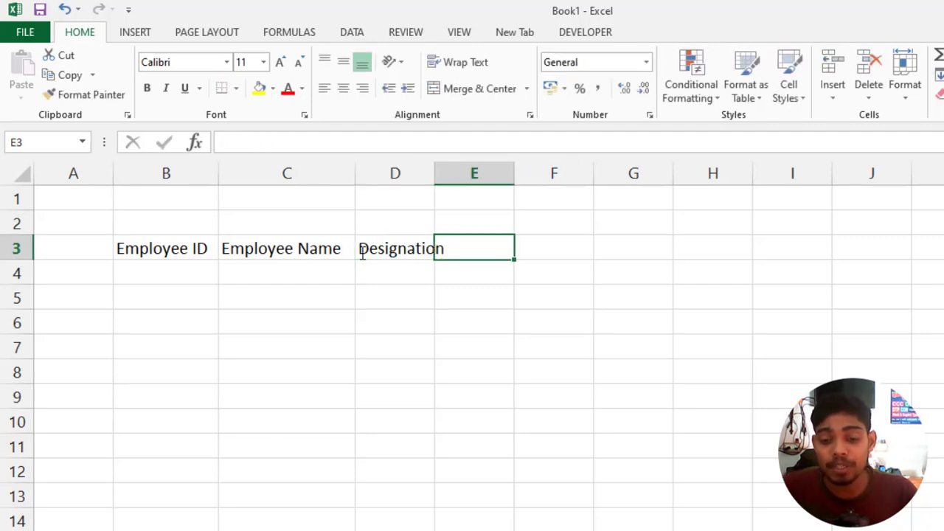
pyautogui.doubleClick(433, 174)
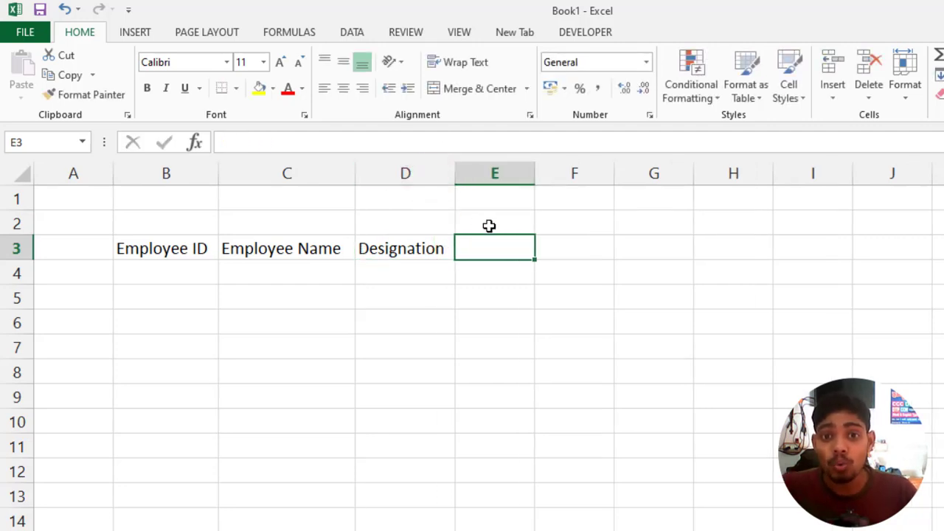
# Enter the header "Location" in cell E3, beside the Designation header.
pyautogui.write('Loc')
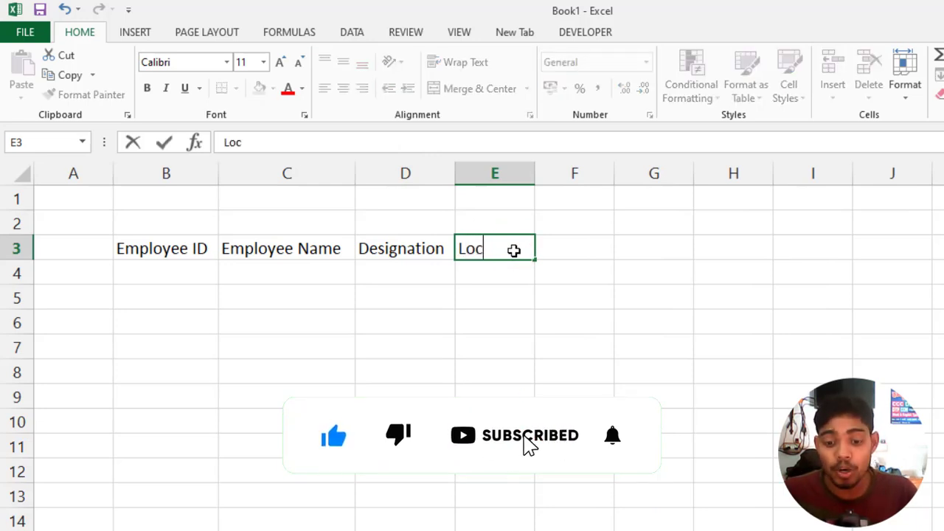
pyautogui.write('ation')
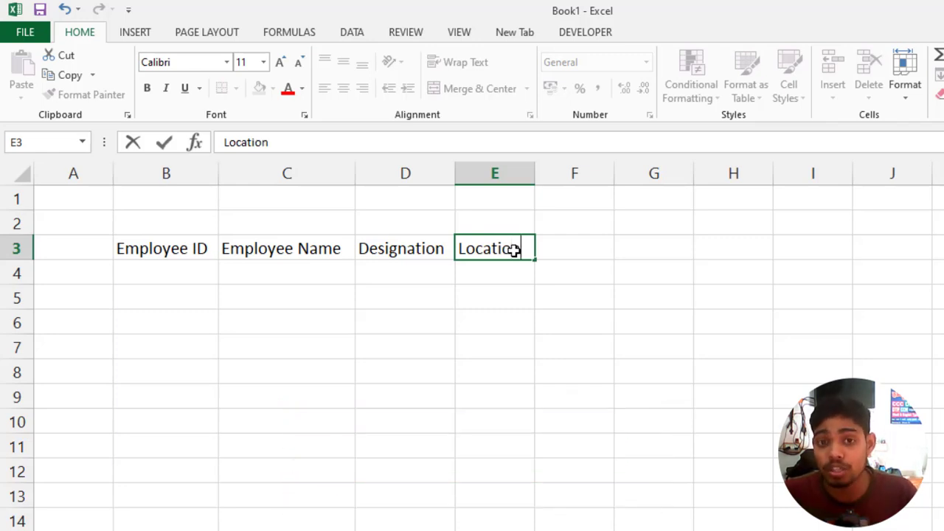
pyautogui.click(580, 243)
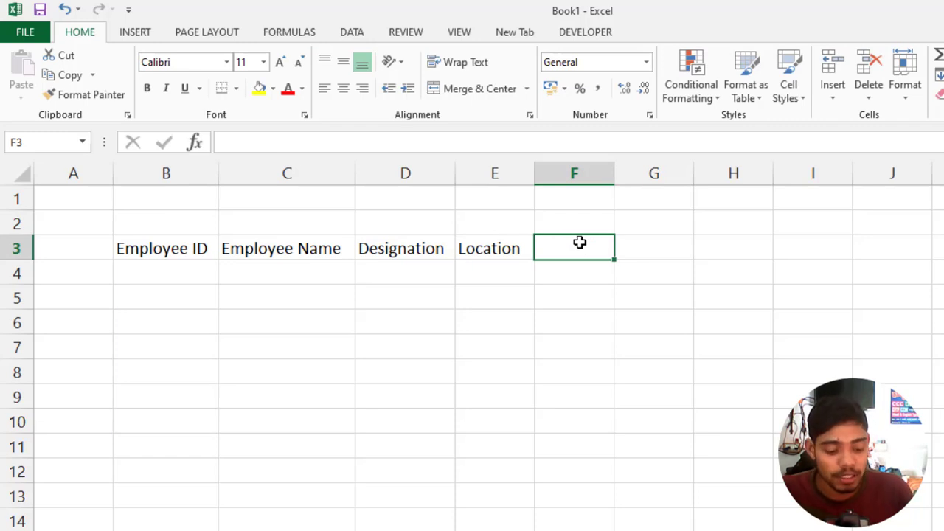
# Enter the header "Joining date" in cell F3 and widen column F to fit the text.
pyautogui.click(579, 252)
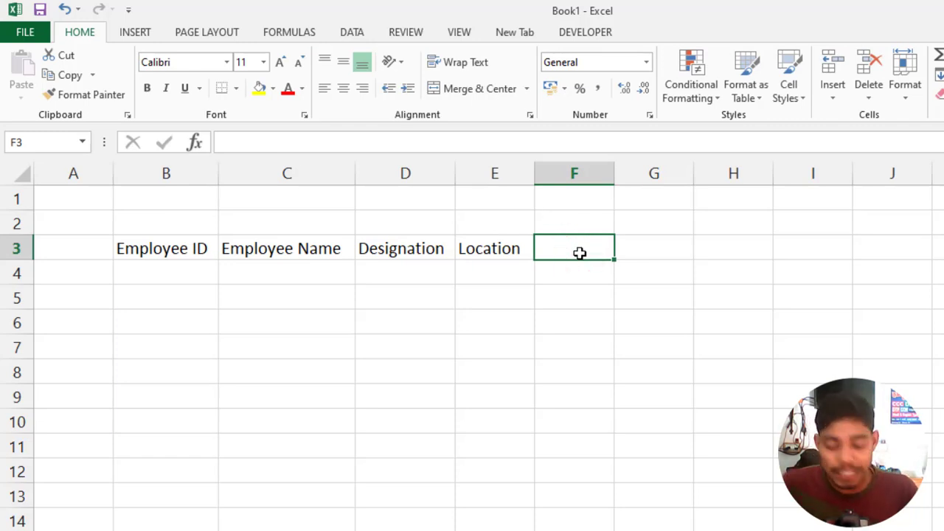
pyautogui.write('J')
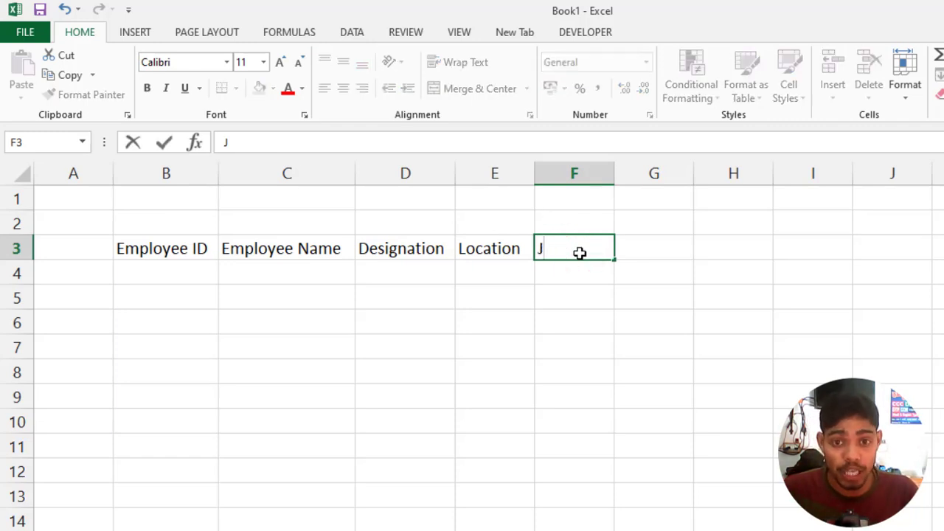
pyautogui.write('oin')
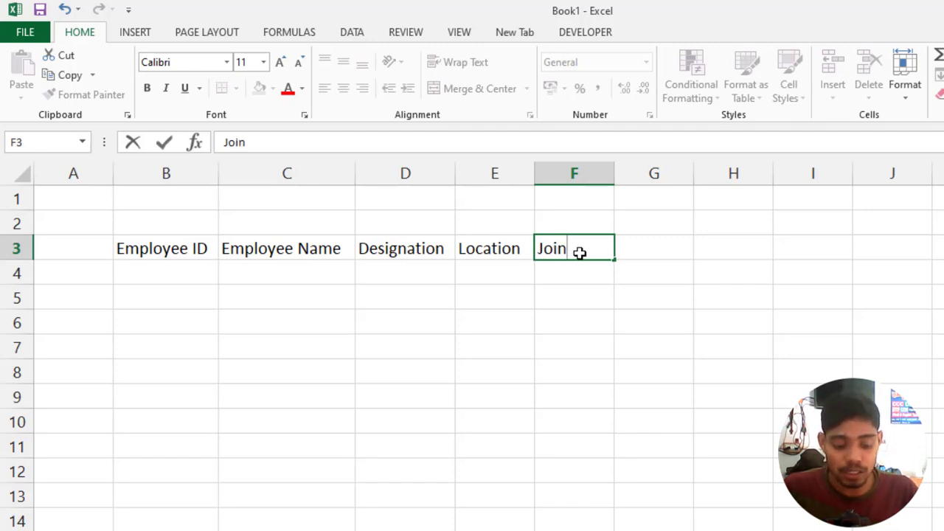
pyautogui.write('ing dda')
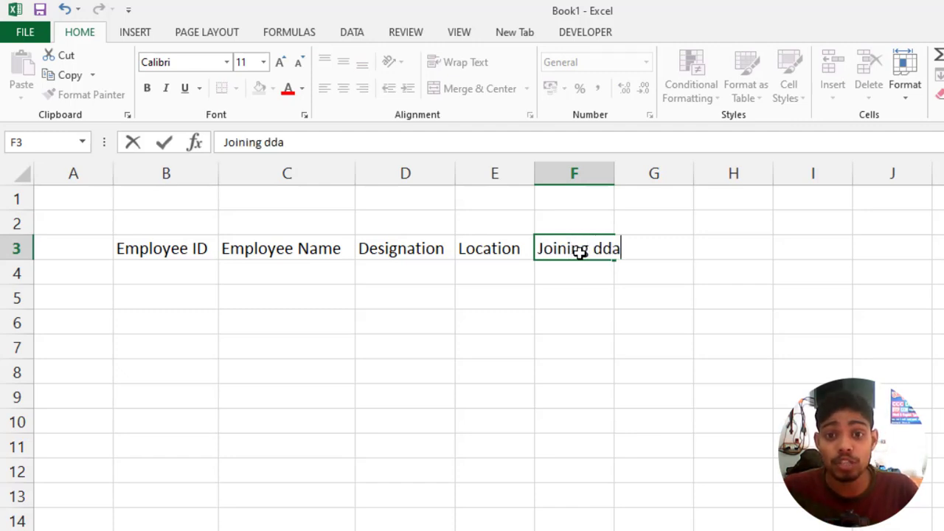
pyautogui.press('BackSpace')
pyautogui.press('BackSpace')
pyautogui.write('at')
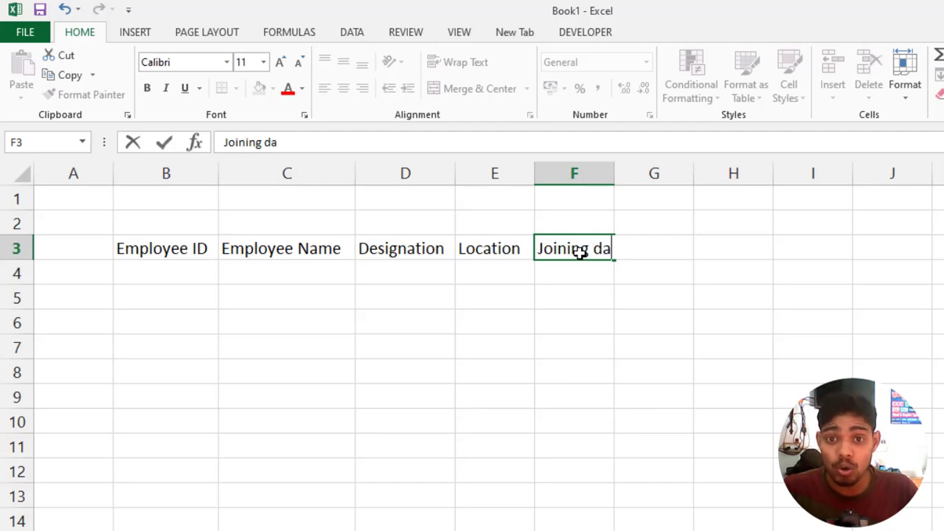
pyautogui.write('e')
pyautogui.click(609, 344)
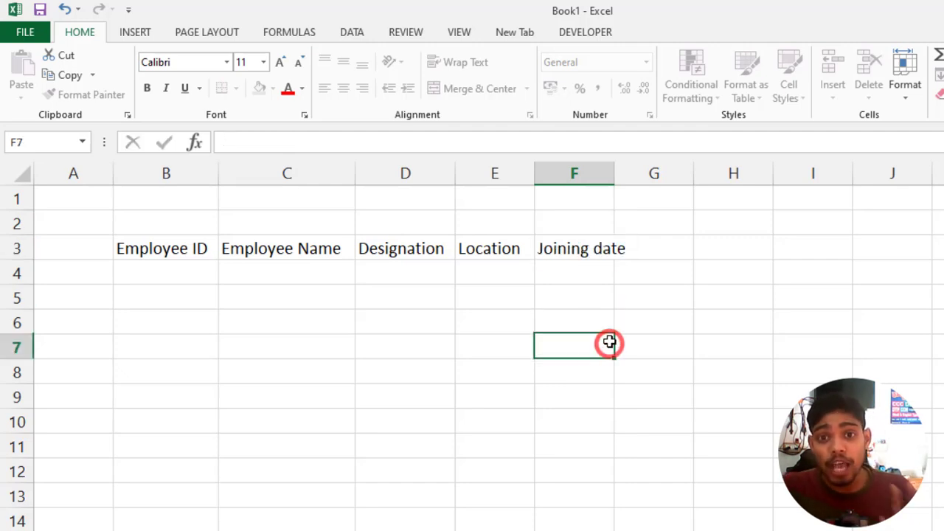
pyautogui.moveTo(612, 173); pyautogui.dragTo(637, 172)
pyautogui.click(576, 311)
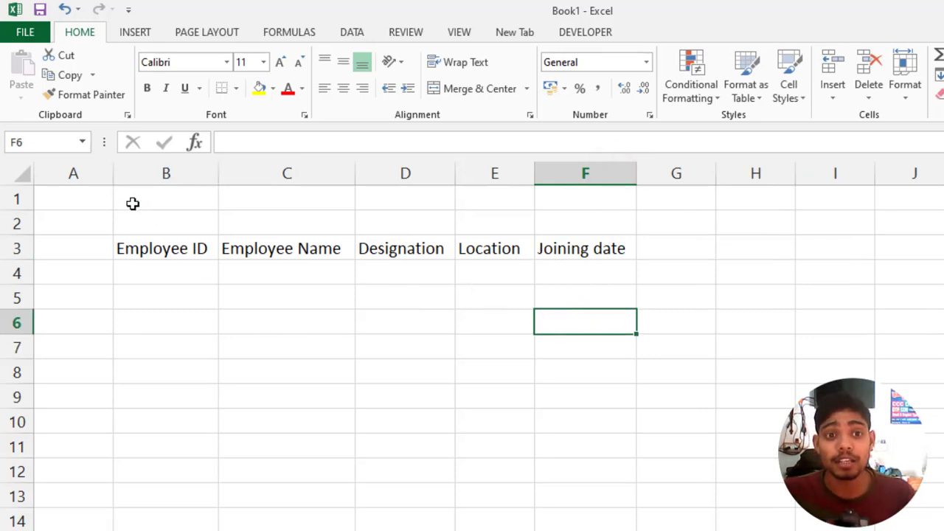
# Merge and center cells B1:F2 above the headers and enter the title "TATA COMPANY DATA ENTRY - 2".
pyautogui.moveTo(132, 199); pyautogui.dragTo(604, 219)
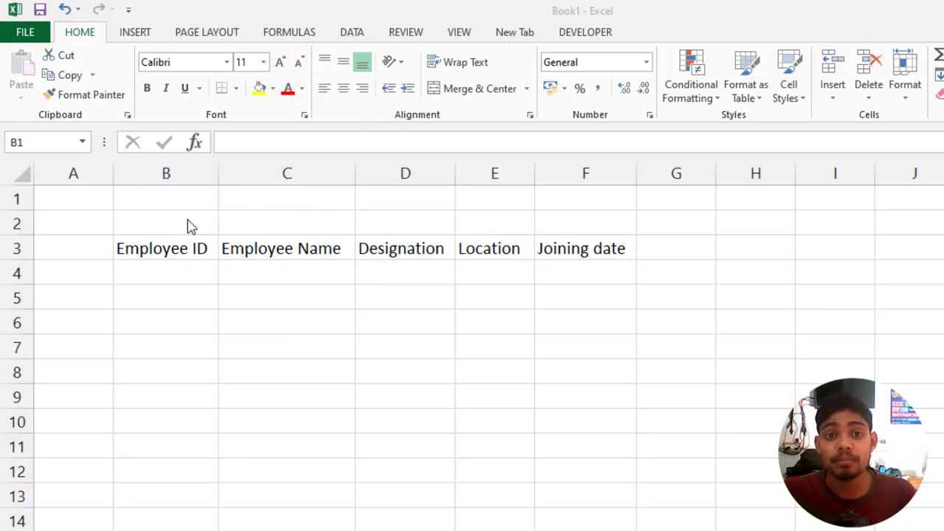
pyautogui.click(169, 203)
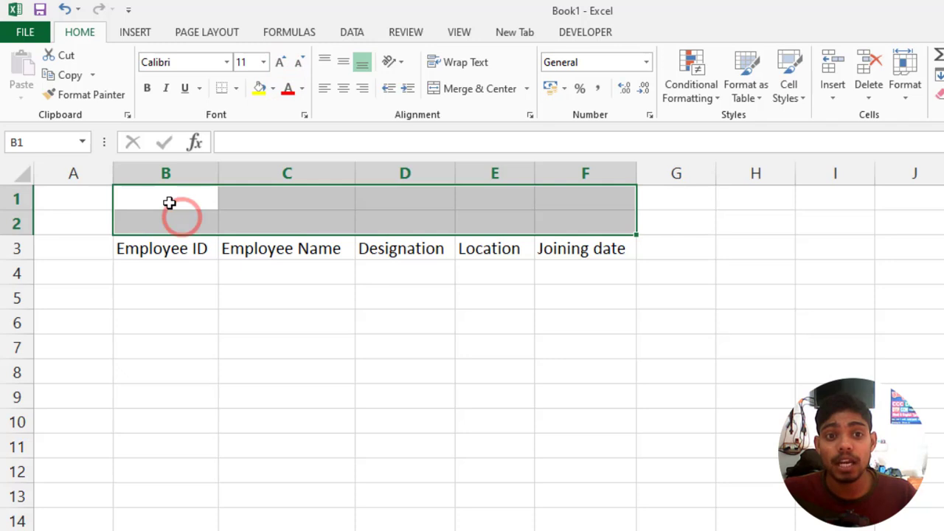
pyautogui.click(495, 90)
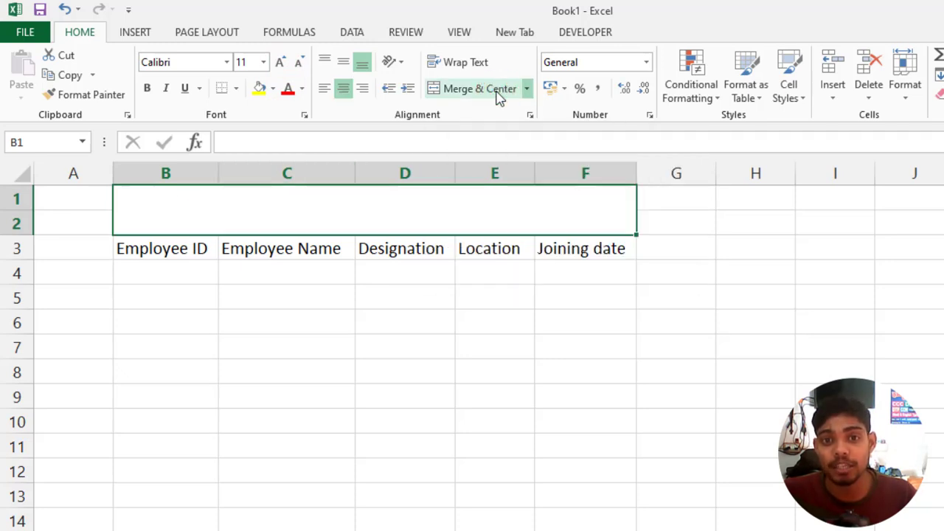
pyautogui.doubleClick(348, 211)
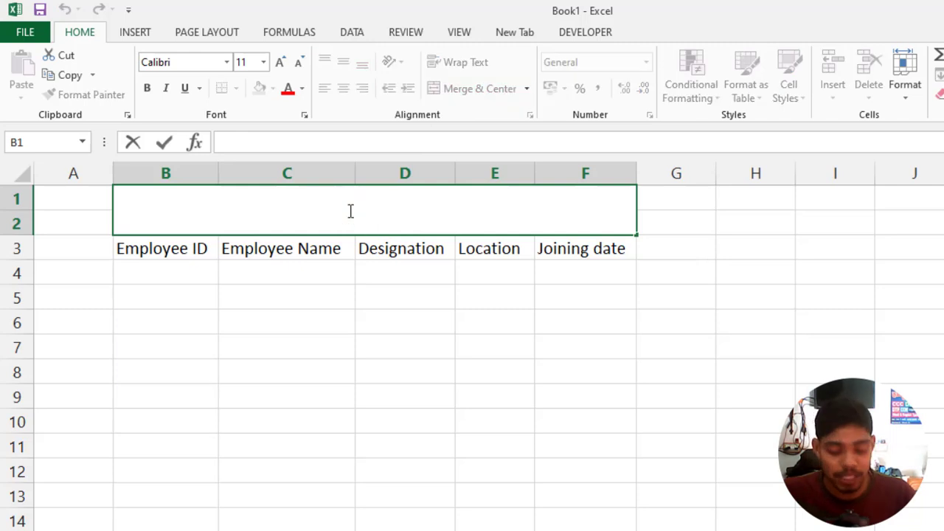
pyautogui.write('TATA COMPANY DATA ENTRY - 2')
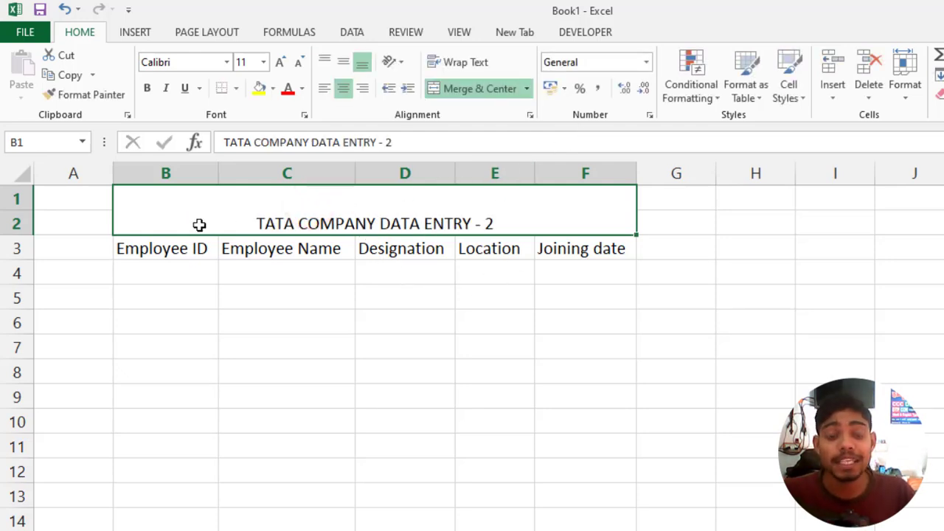
# Insert "EMP" before the dash in the title so it reads "TATA COMPANY DATA ENTRY EMP - 2".
pyautogui.click(494, 214)
pyautogui.doubleClick(495, 214)
pyautogui.click(469, 215)
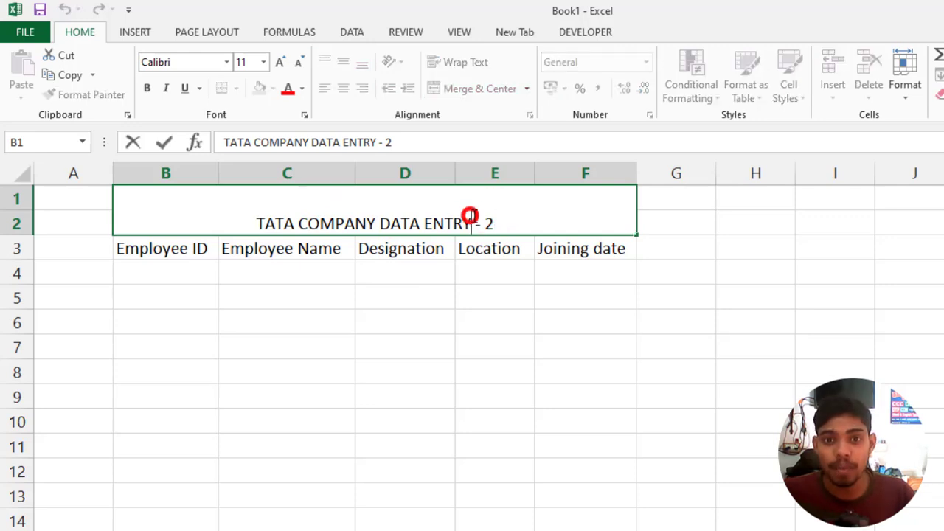
pyautogui.write('emp')
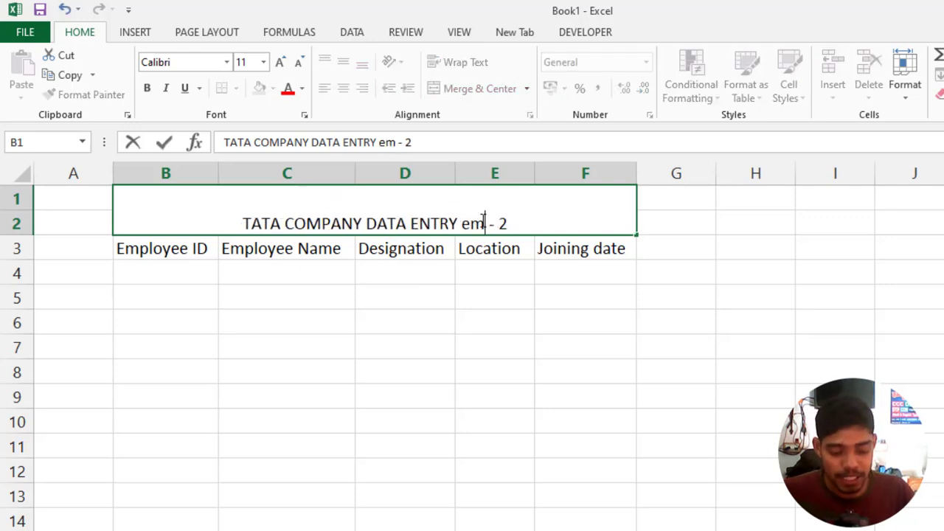
pyautogui.press('BackSpace')
pyautogui.press('BackSpace')
pyautogui.press('BackSpace')
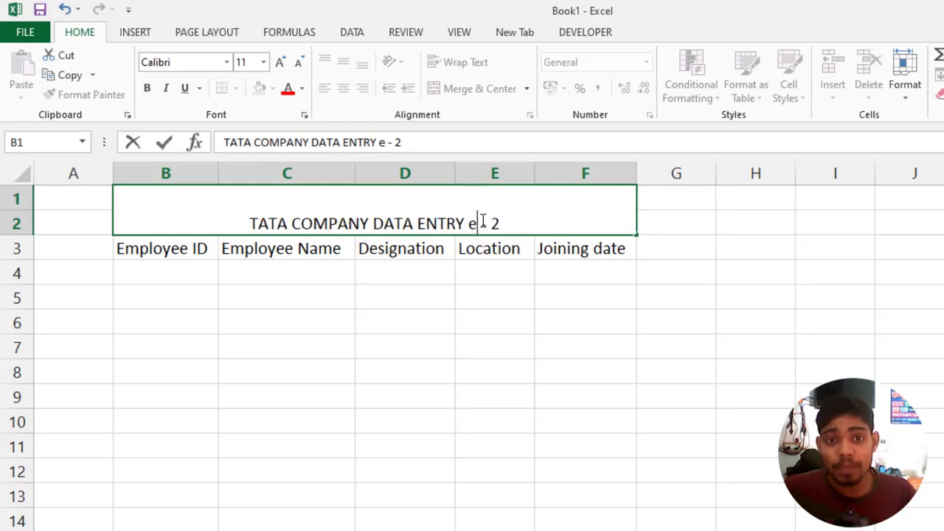
pyautogui.write('EMP')
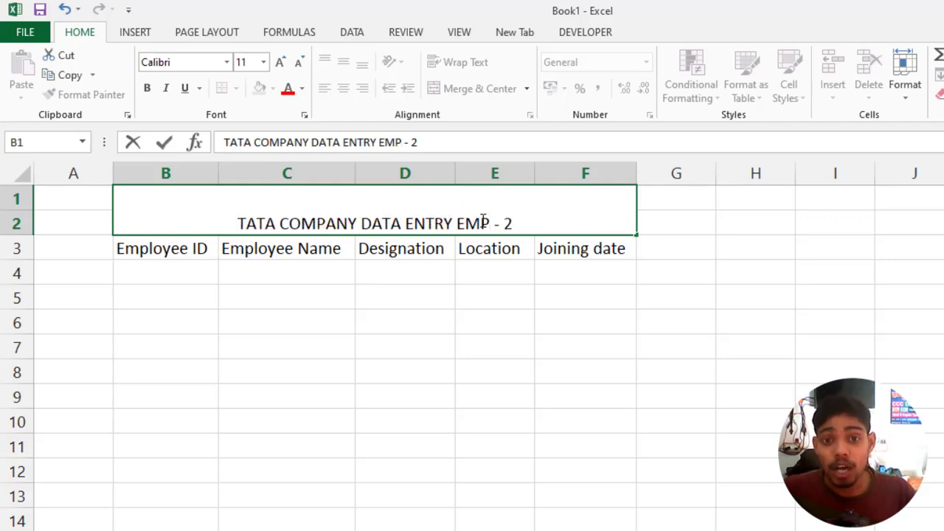
pyautogui.click(480, 302)
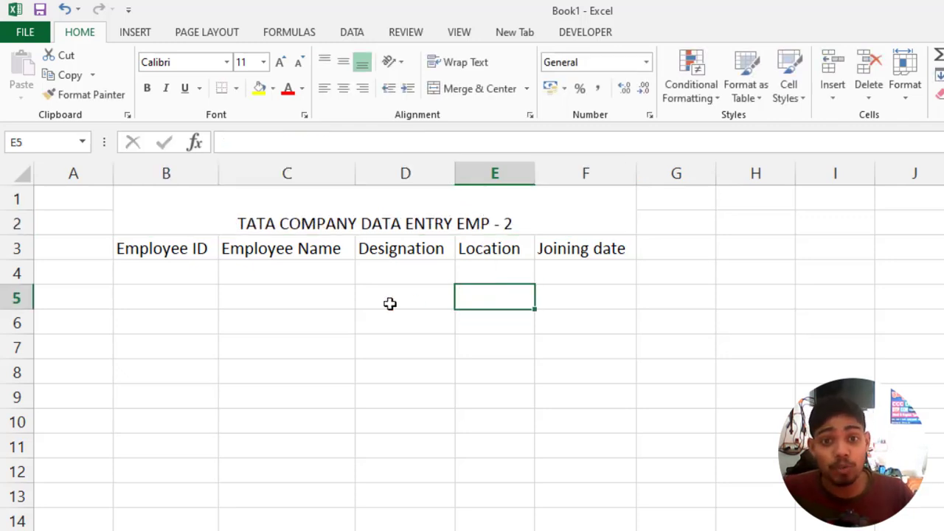
# Fill the merged title cell with the standard dark blue and set its text color to white.
pyautogui.click(158, 217)
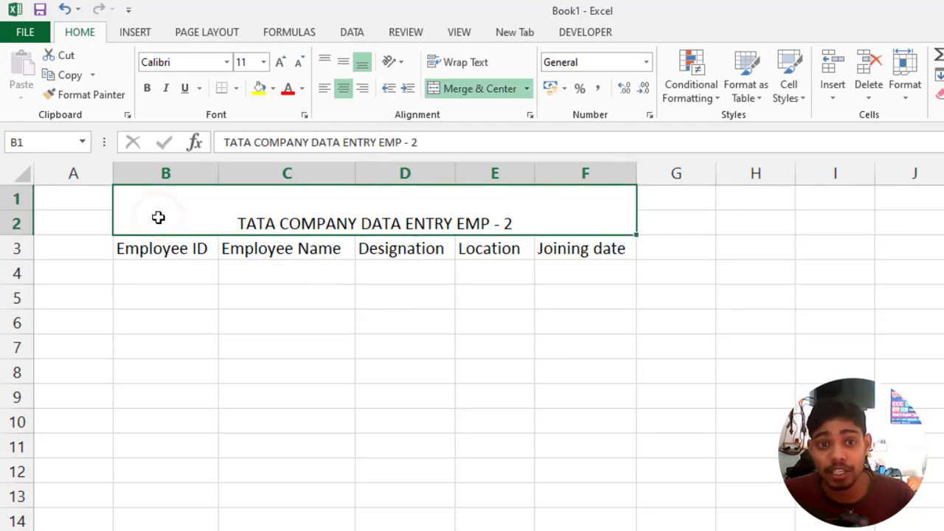
pyautogui.click(260, 89)
pyautogui.click(272, 90)
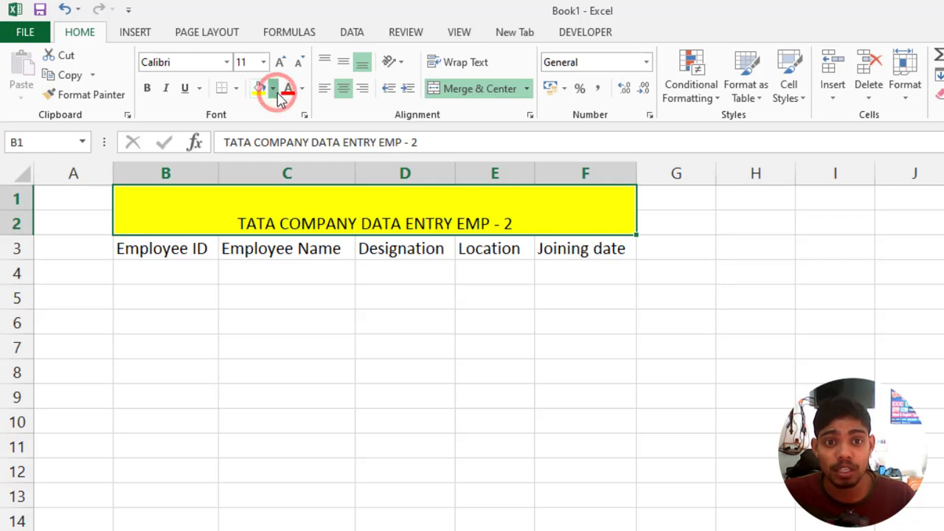
pyautogui.click(273, 89)
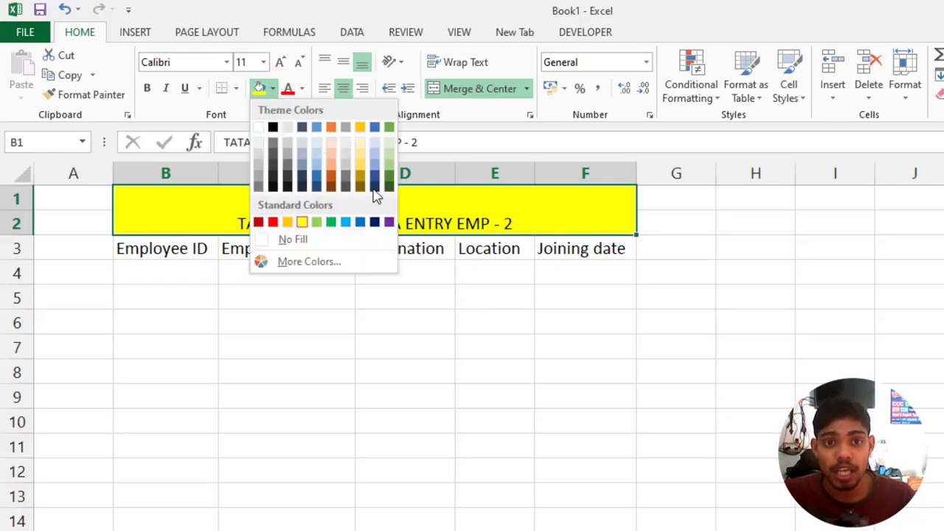
pyautogui.click(375, 223)
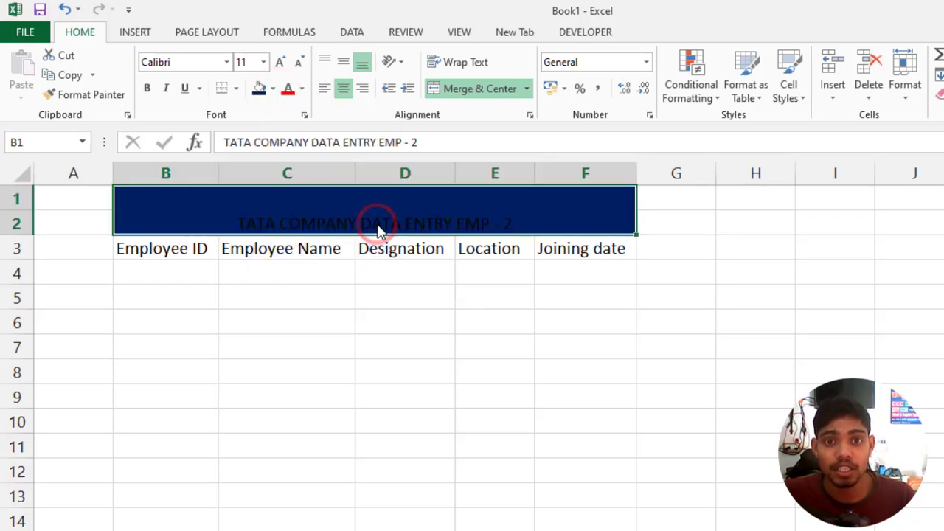
pyautogui.click(302, 89)
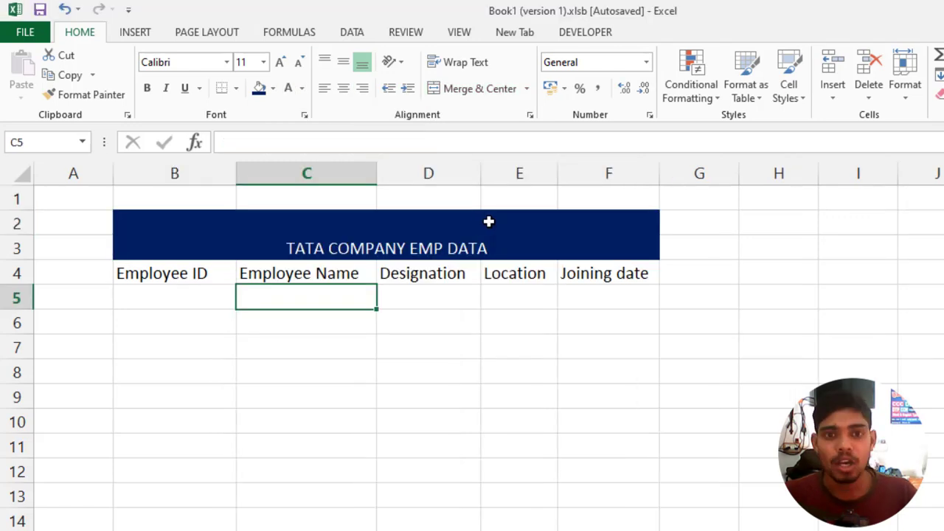
# Middle-align the title "TATA COMPANY EMP DATA" vertically, make it bold and enlarge its font.
pyautogui.click(507, 227)
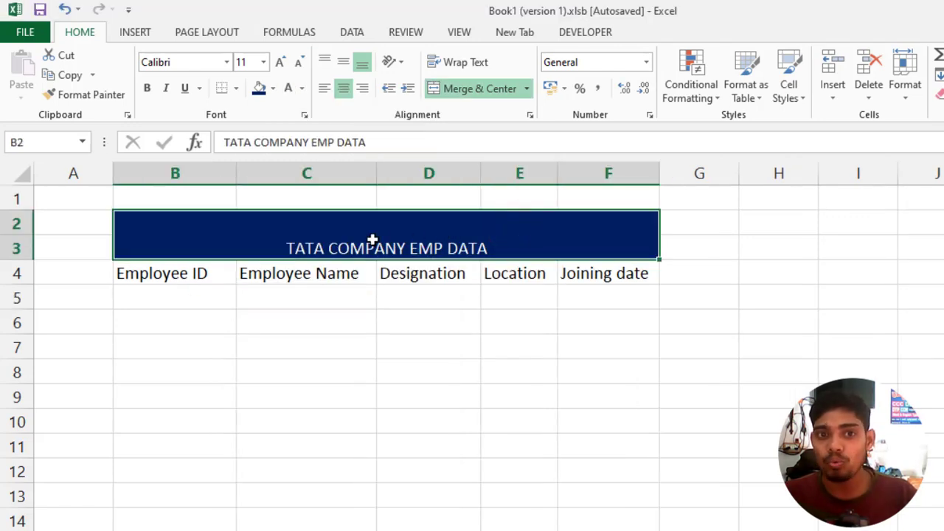
pyautogui.click(344, 63)
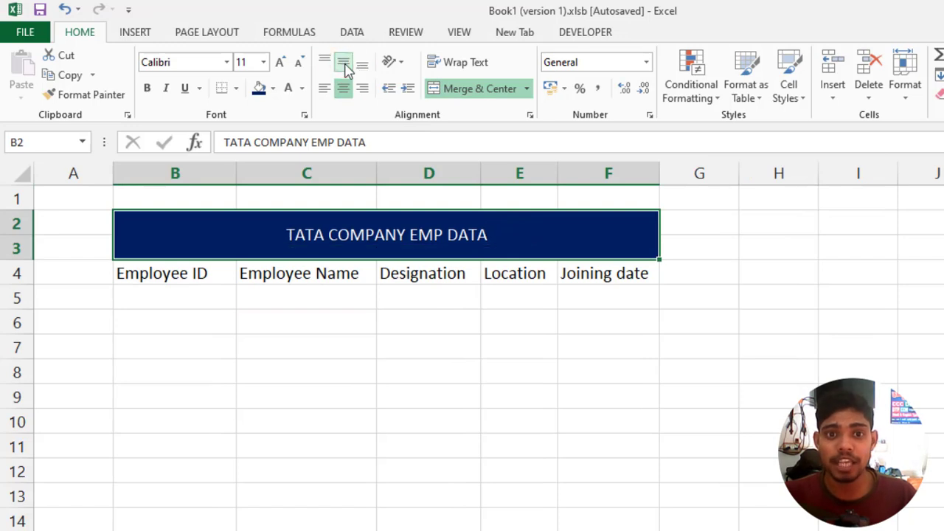
pyautogui.click(147, 88)
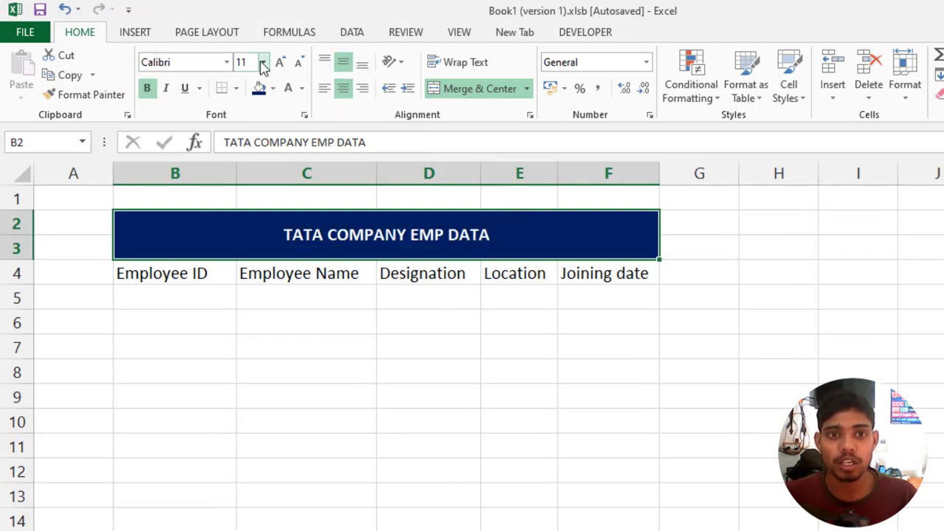
pyautogui.click(281, 63)
pyautogui.click(281, 63)
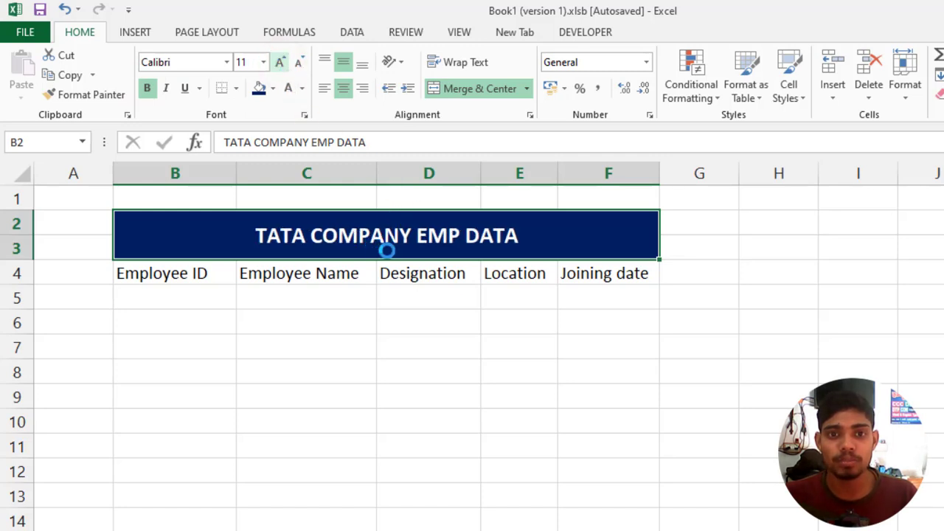
pyautogui.click(385, 317)
# Format the header cells B4:F4 with a red fill and bold white text.
pyautogui.moveTo(148, 268); pyautogui.dragTo(601, 277)
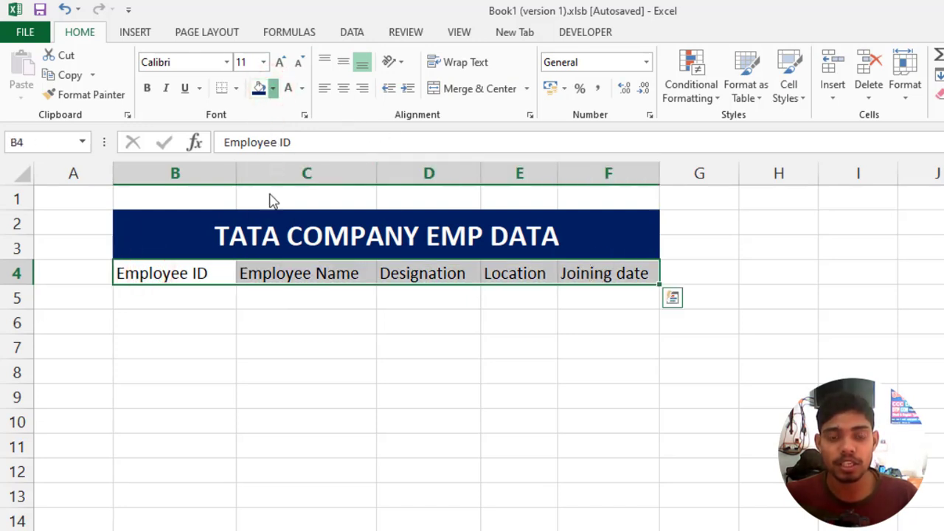
pyautogui.click(272, 88)
pyautogui.click(270, 219)
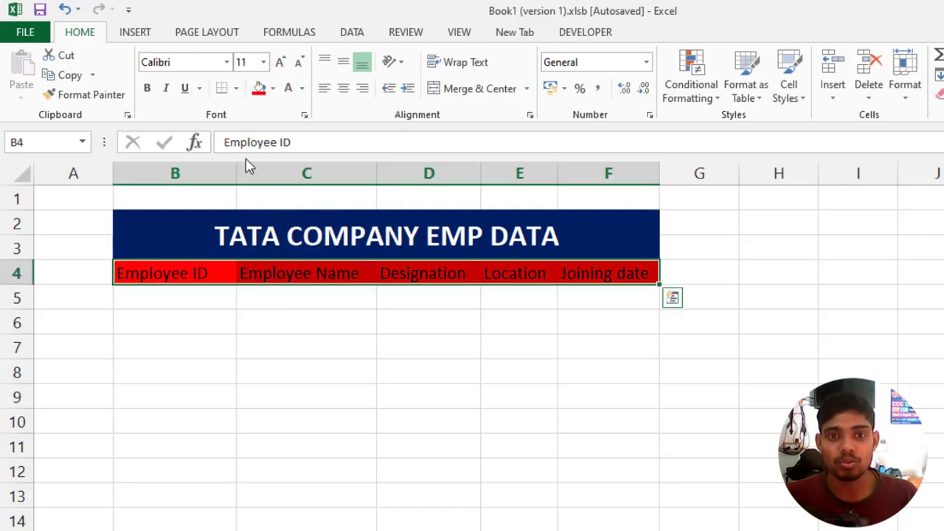
pyautogui.click(303, 88)
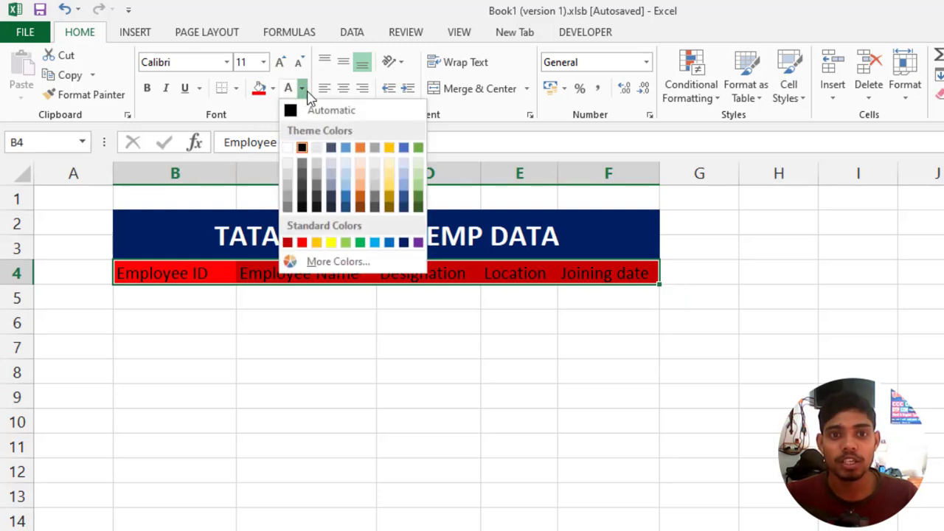
pyautogui.click(287, 149)
pyautogui.click(149, 92)
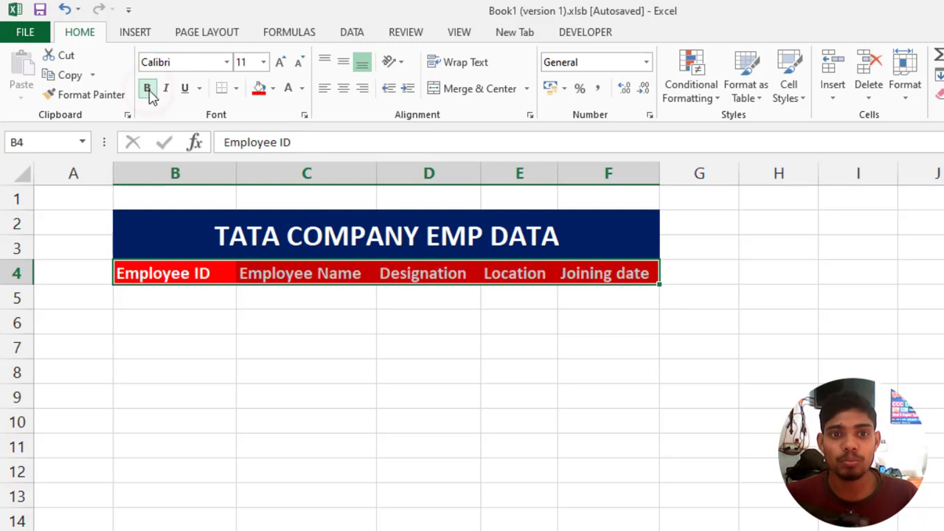
pyautogui.click(309, 343)
# Enter the first two consecutive employee ID numbers in cells B5 and B6 under the Employee ID header.
pyautogui.click(156, 302)
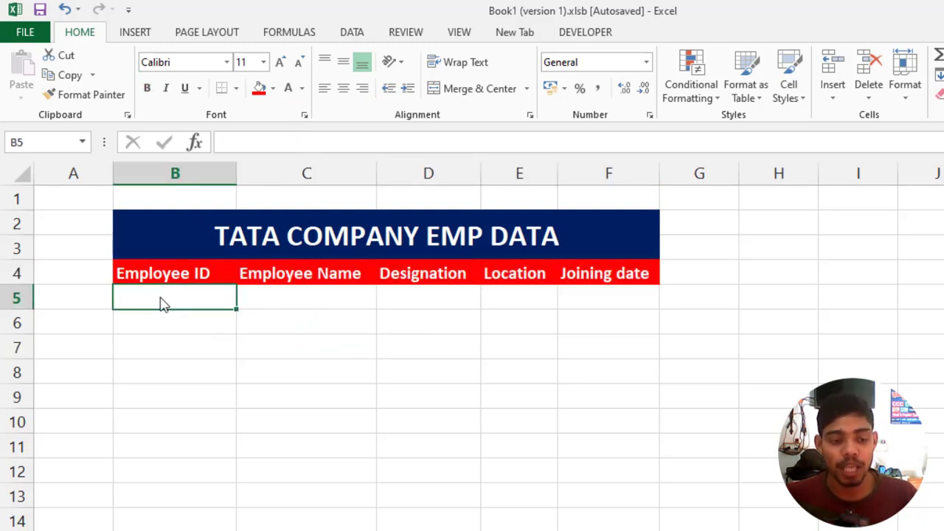
pyautogui.click(158, 303)
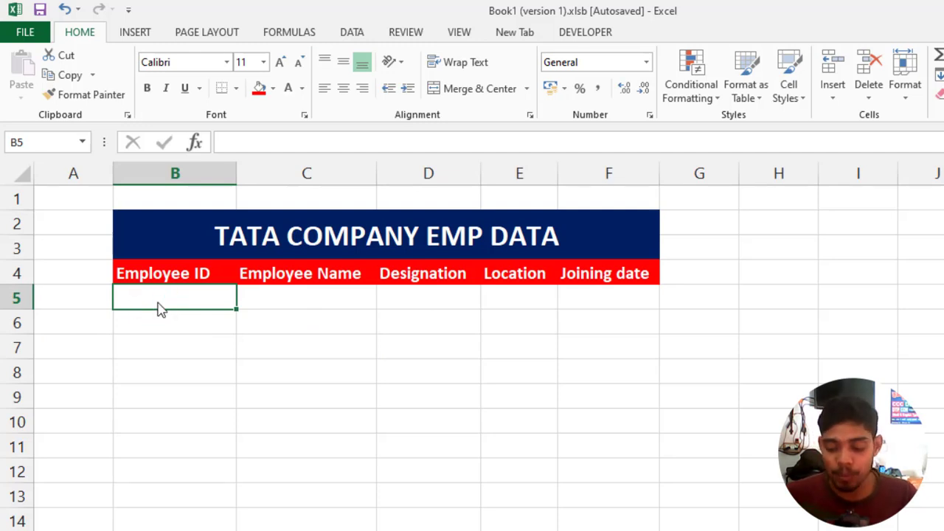
pyautogui.write('1245')
pyautogui.click(193, 320)
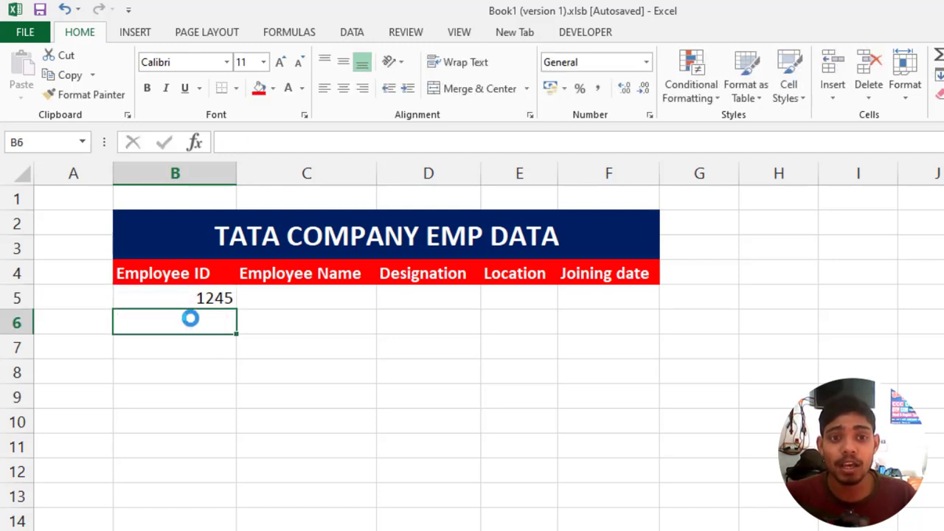
pyautogui.write('1')
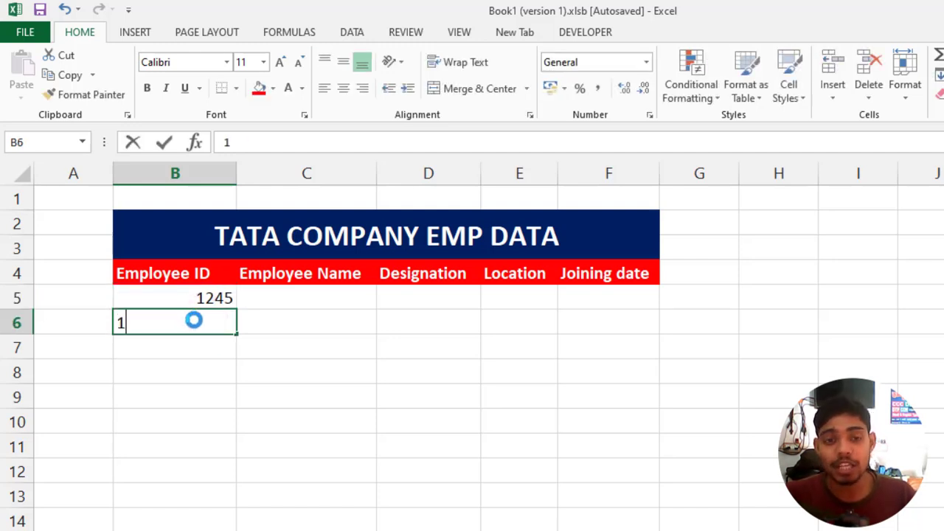
pyautogui.write('246')
pyautogui.click(209, 340)
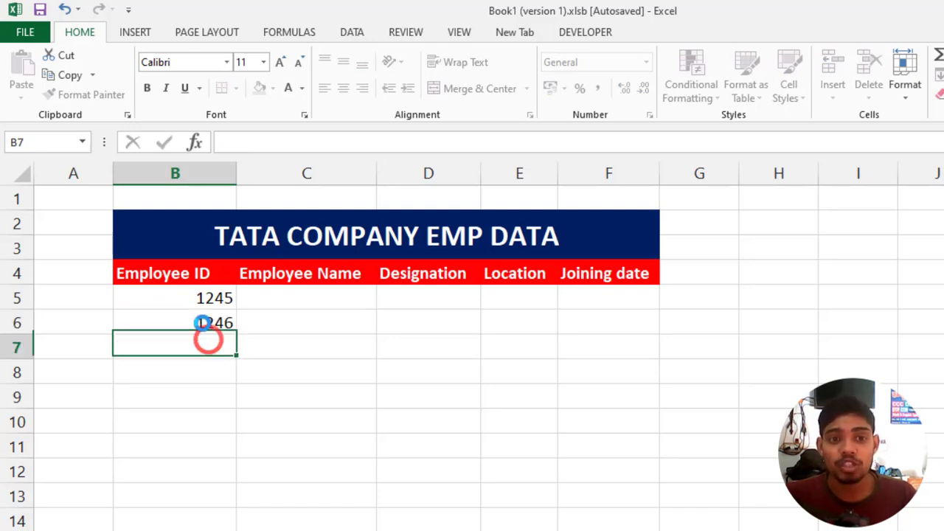
# Extend the consecutive employee ID series from B5:B6 down through cell B10.
pyautogui.moveTo(197, 300); pyautogui.dragTo(203, 324)
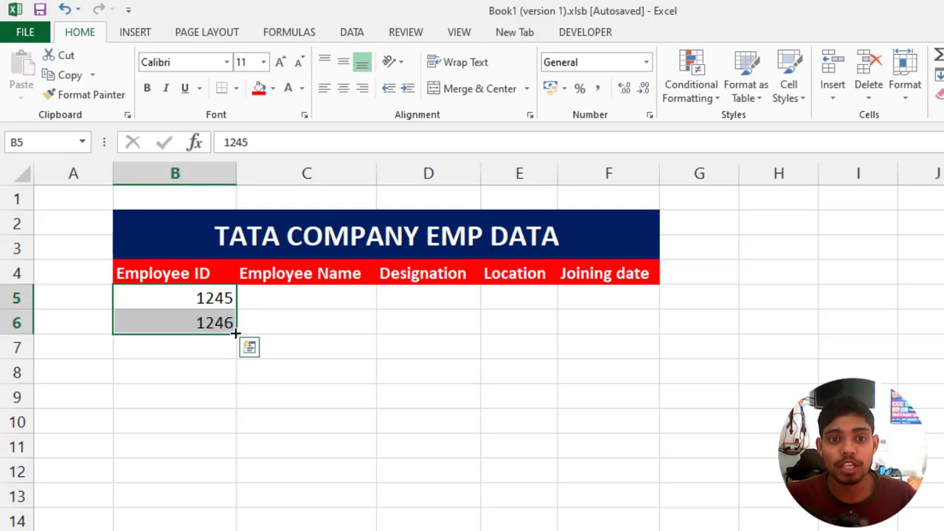
pyautogui.moveTo(235, 365); pyautogui.dragTo(238, 432)
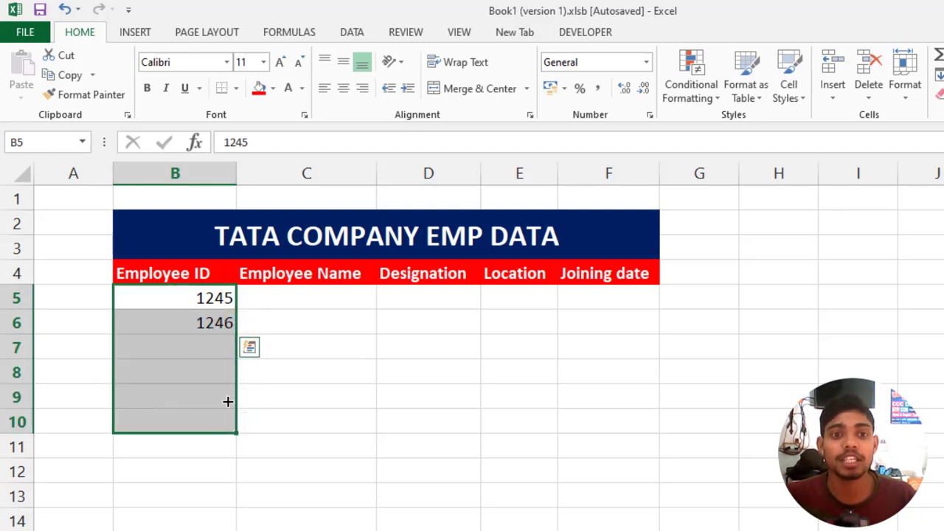
pyautogui.click(294, 317)
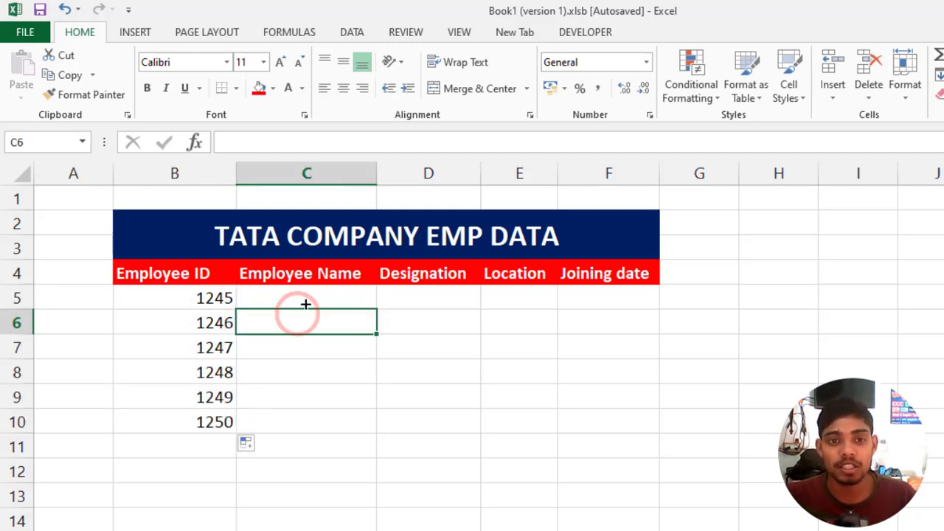
# Enter the six employees' first names in cells C5 through C10 under the Employee Name header.
pyautogui.click(306, 295)
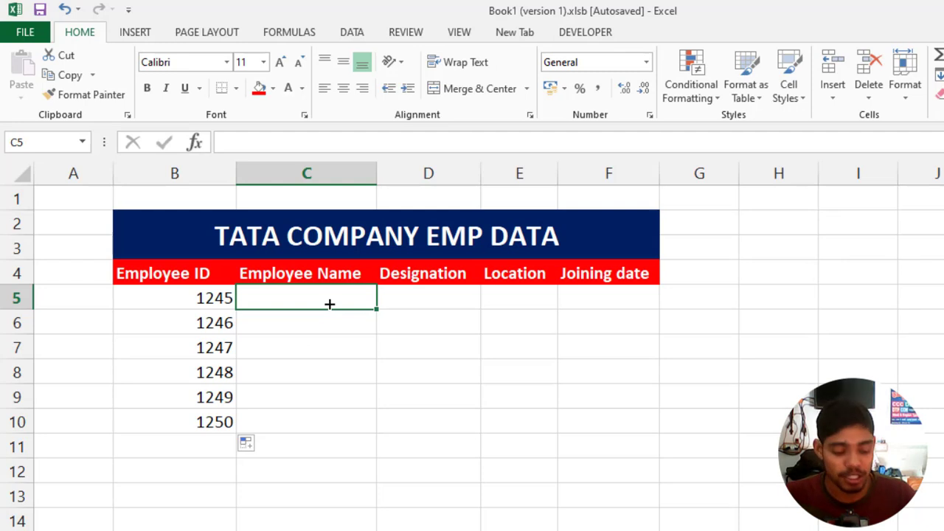
pyautogui.write('Shi')
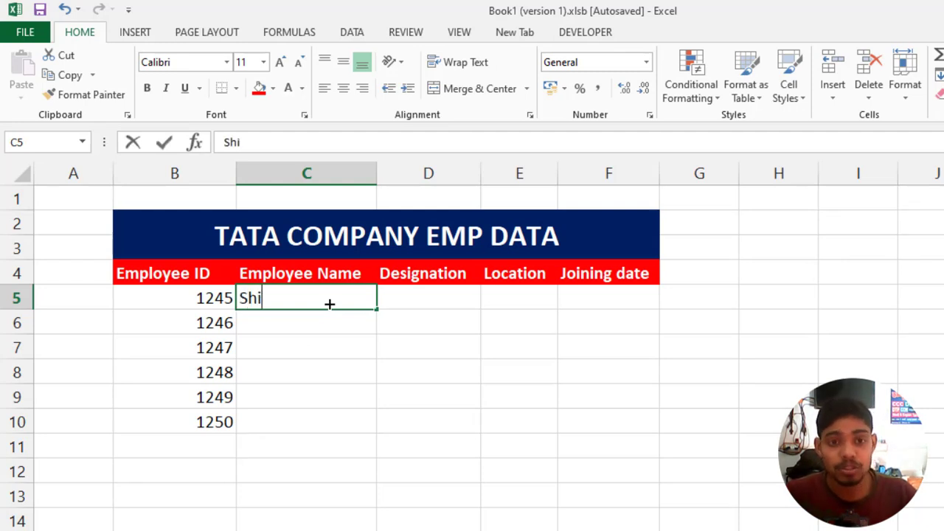
pyautogui.write('vam')
pyautogui.press('Return')
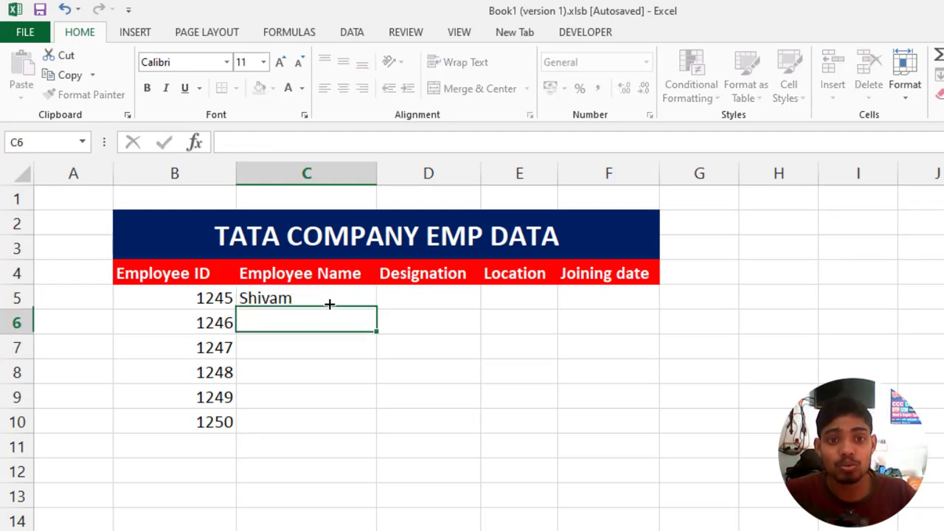
pyautogui.write('Amit')
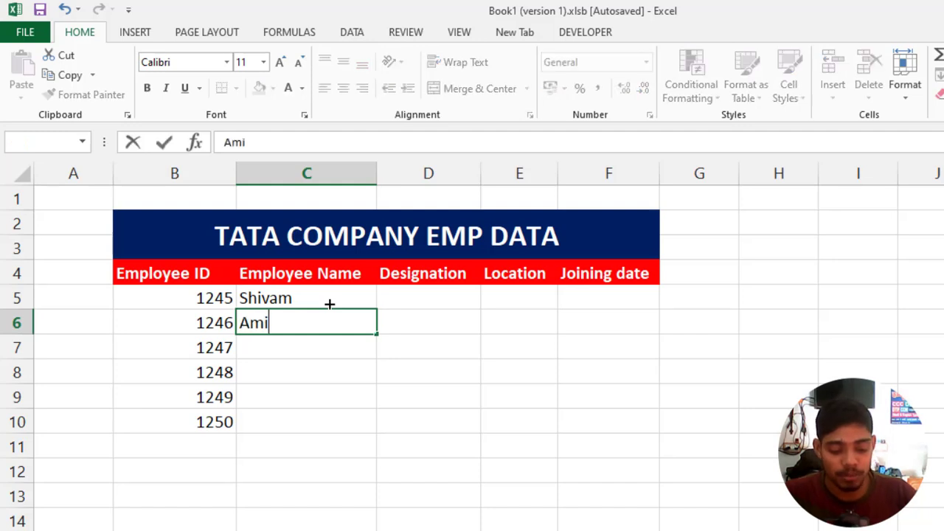
pyautogui.press('Return')
pyautogui.write('Sumit')
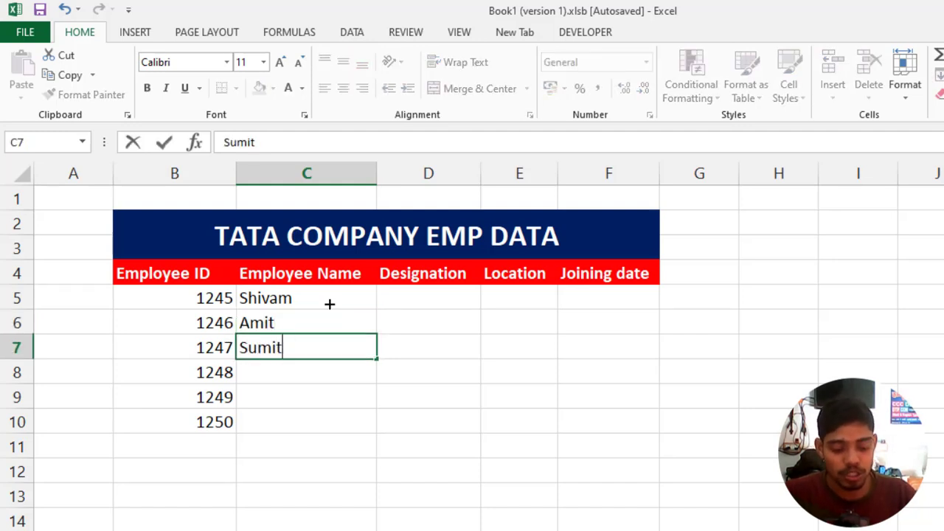
pyautogui.press('Return')
pyautogui.write('A')
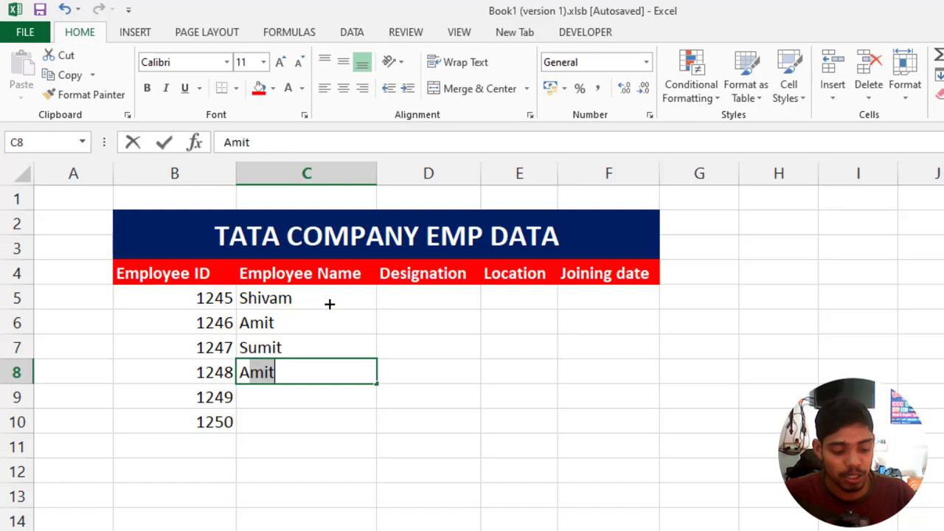
pyautogui.write('rjun')
pyautogui.press('Return')
pyautogui.write('Aman')
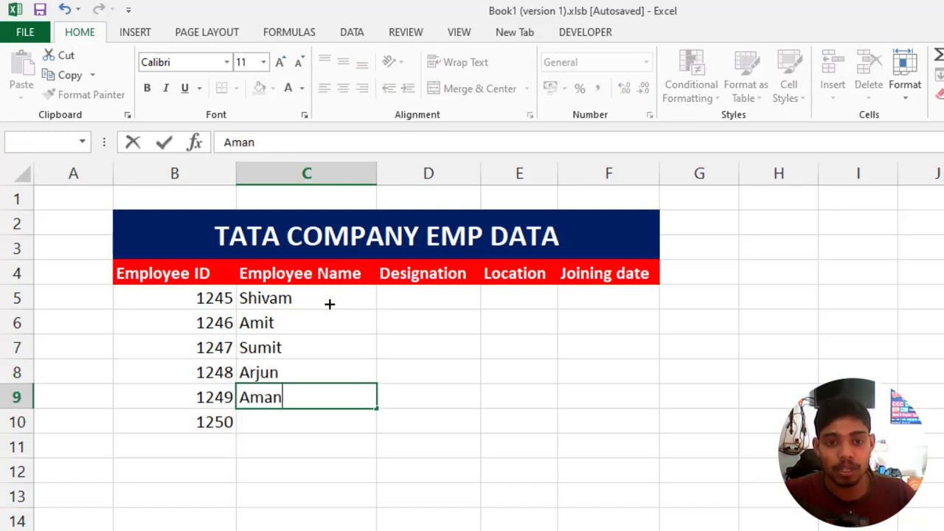
pyautogui.press('Return')
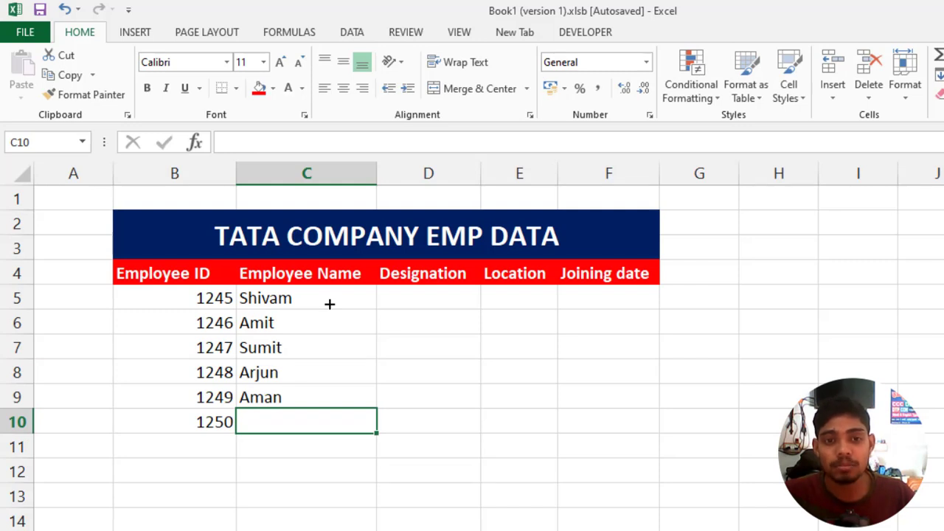
pyautogui.write('Sachin')
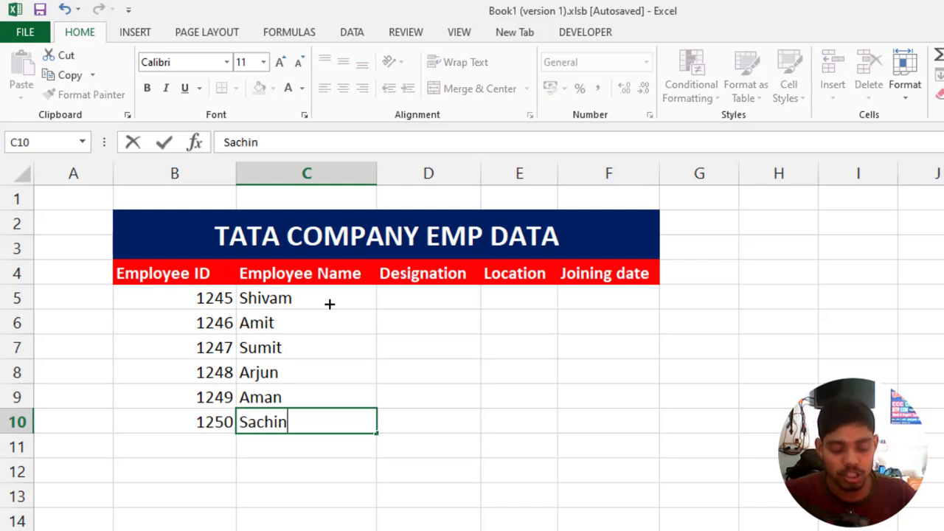
# Enter the designation "Digital Marketer" in D5 and widen the Designation column to fit it.
pyautogui.click(424, 301)
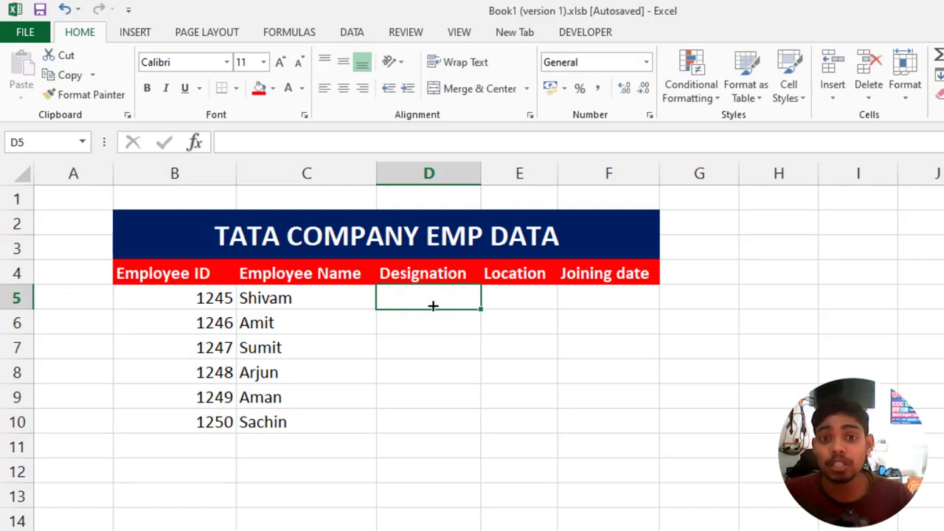
pyautogui.doubleClick(431, 302)
pyautogui.write('sa')
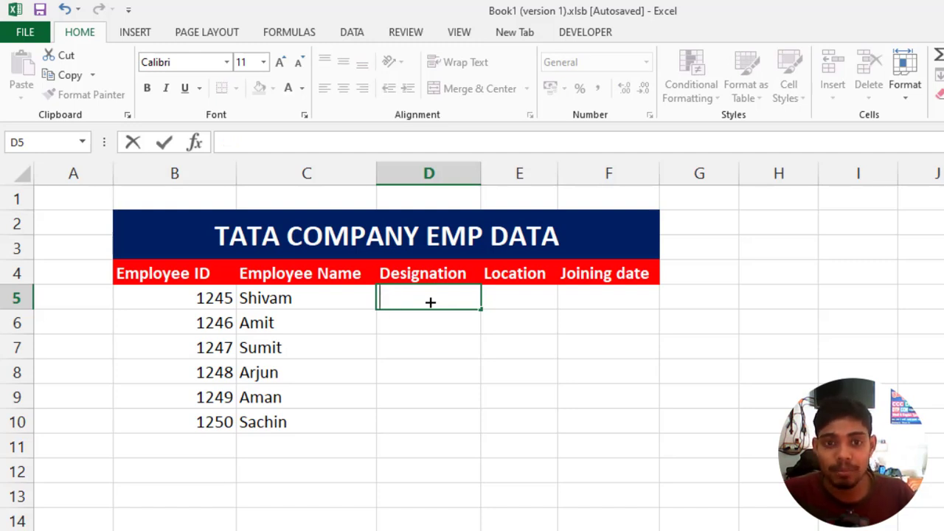
pyautogui.write('Digital Marketer')
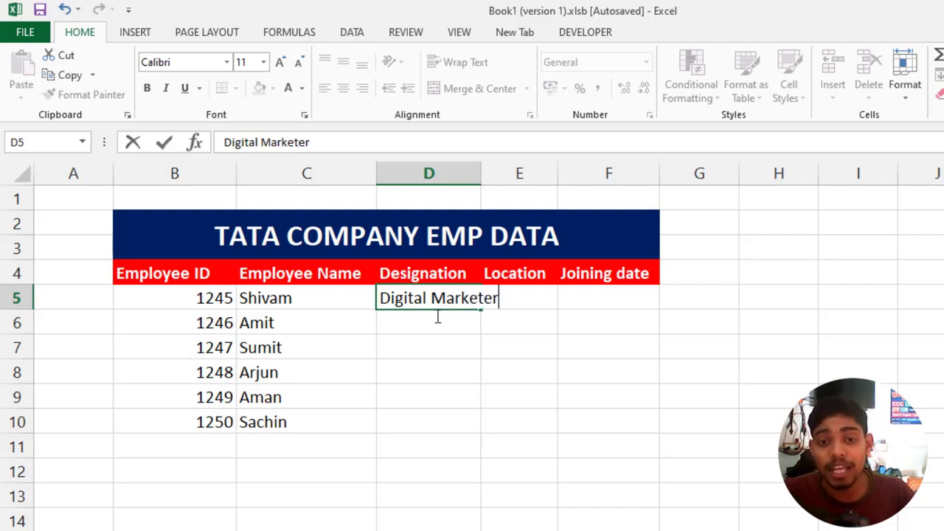
pyautogui.press('Return')
pyautogui.click(430, 320)
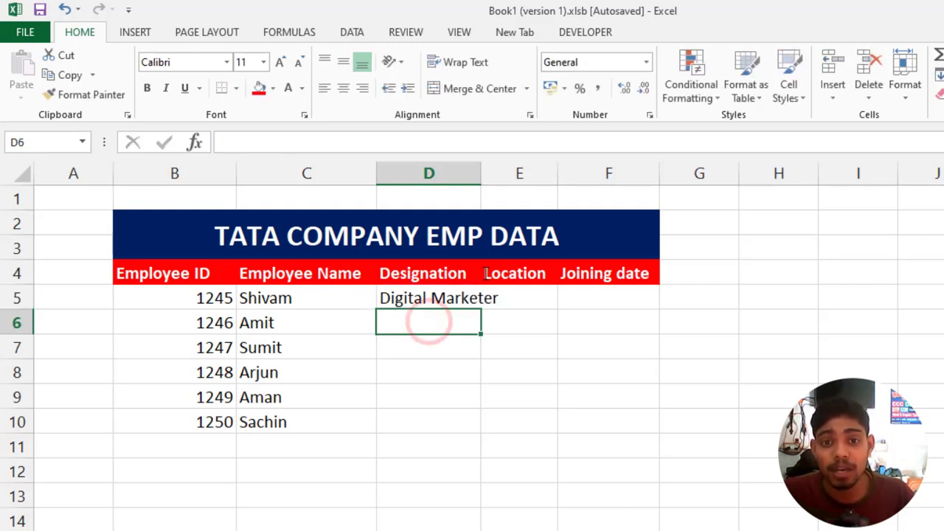
pyautogui.moveTo(480, 177); pyautogui.dragTo(510, 177)
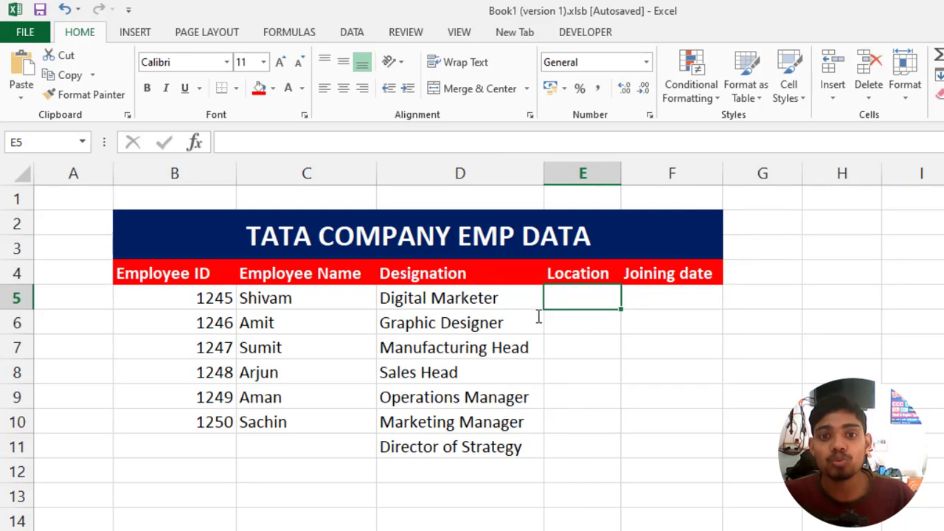
# Enter the locations "Mau" in E5 and "Azamgarh" in E6 under the Location header.
pyautogui.click(572, 296)
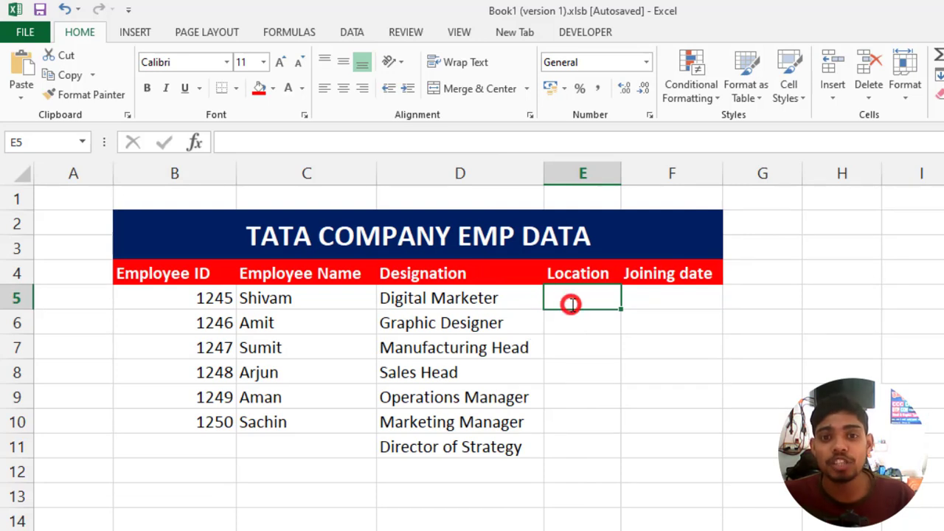
pyautogui.doubleClick(573, 295)
pyautogui.write('Mau')
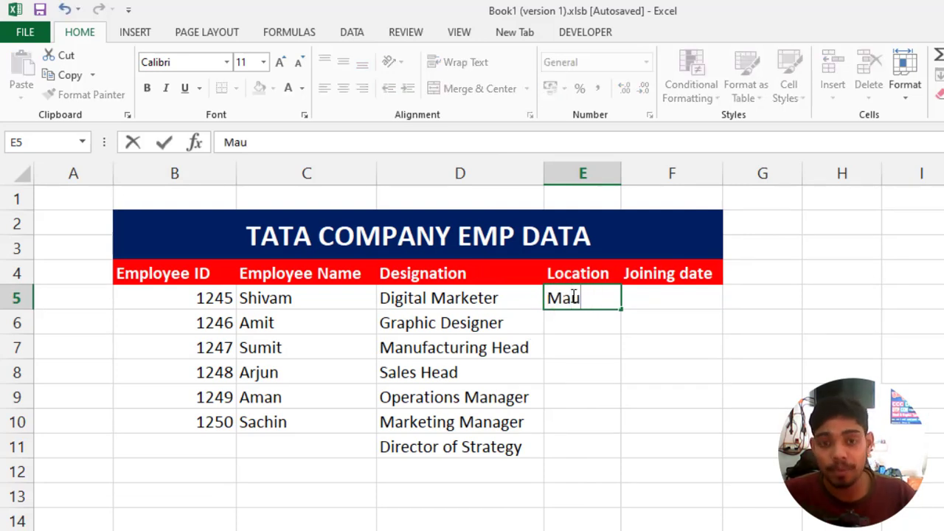
pyautogui.click(601, 325)
pyautogui.write('Azamgarh')
pyautogui.click(610, 380)
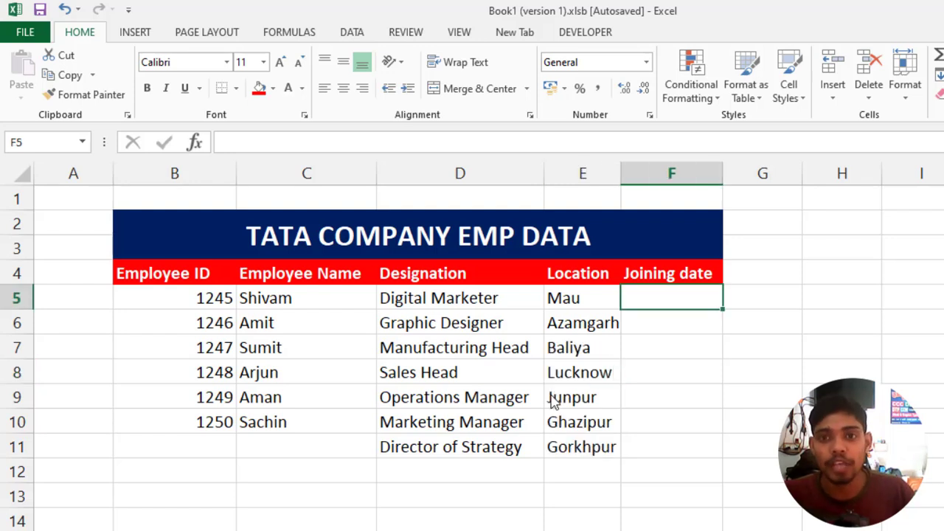
# Enter the joining date 29-08-2023 in F5 and fill consecutive dates down through F11.
pyautogui.click(666, 308)
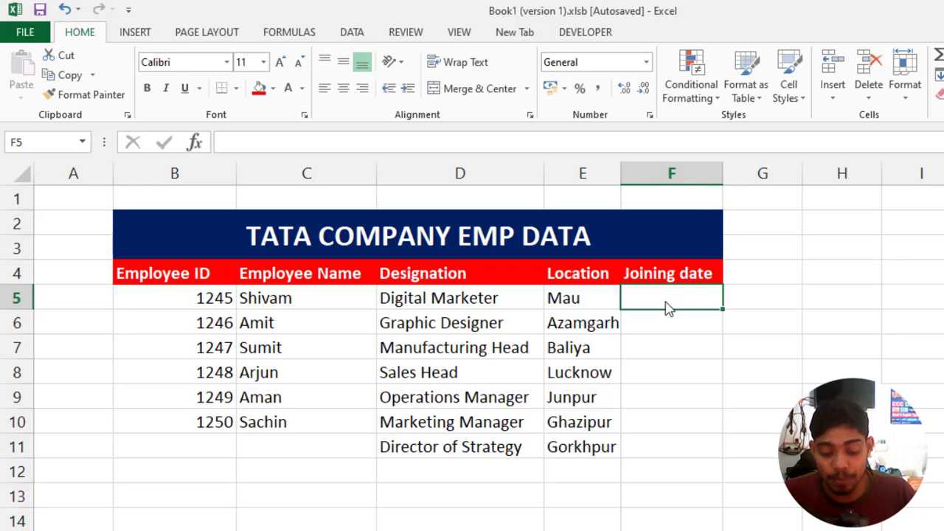
pyautogui.write('2')
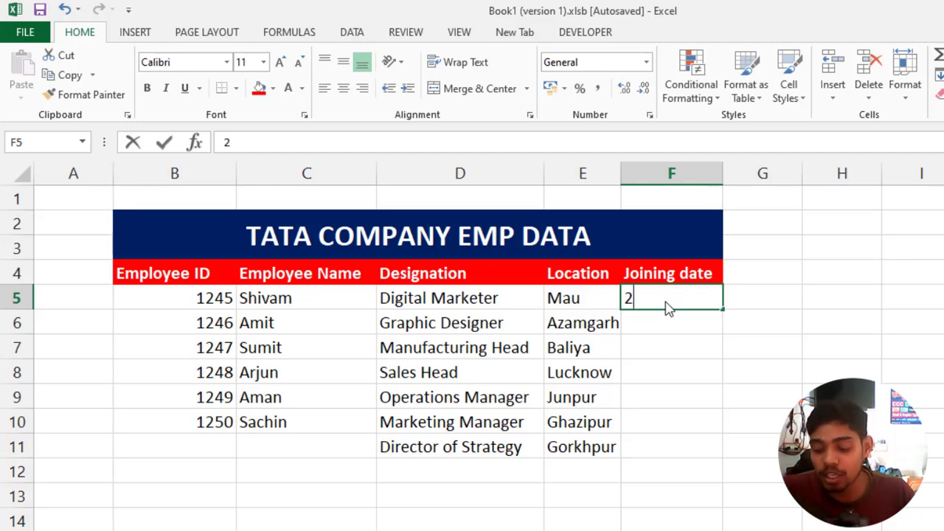
pyautogui.write('9-08-2023')
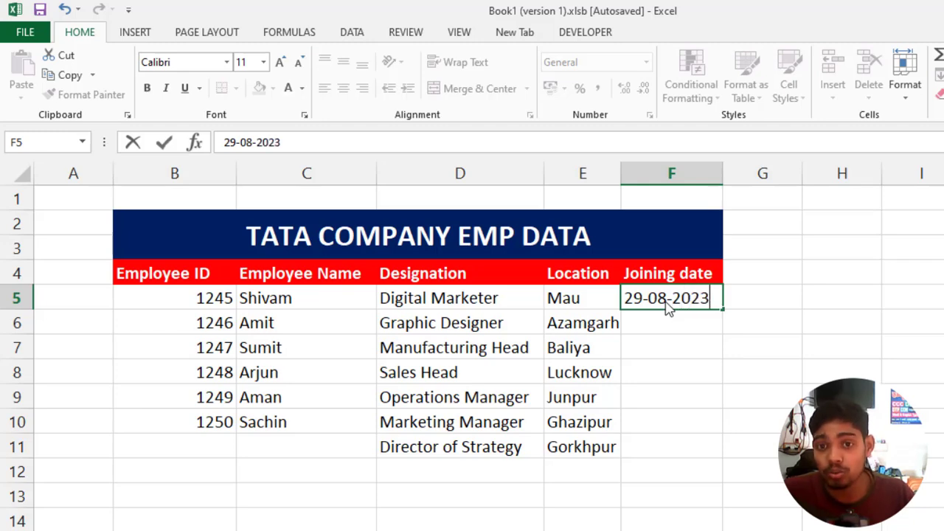
pyautogui.press('Return')
pyautogui.click(666, 300)
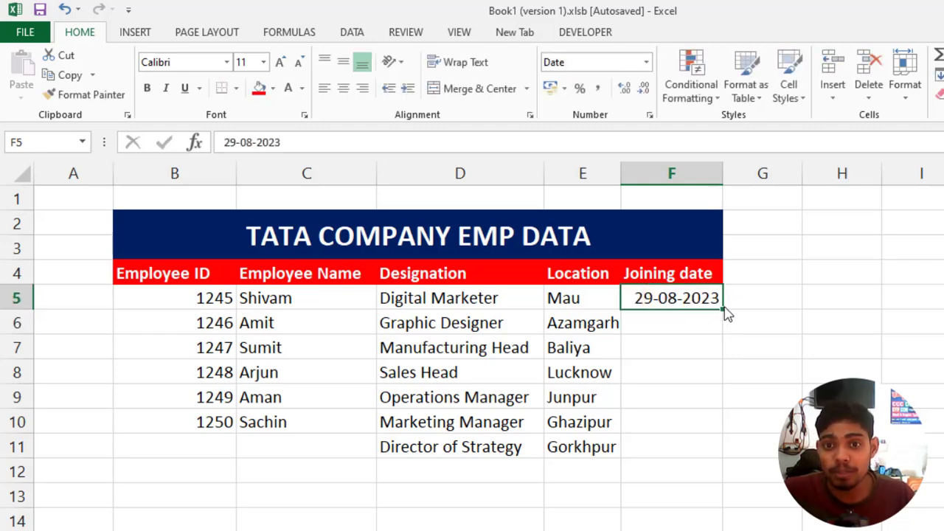
pyautogui.moveTo(723, 311); pyautogui.dragTo(723, 457)
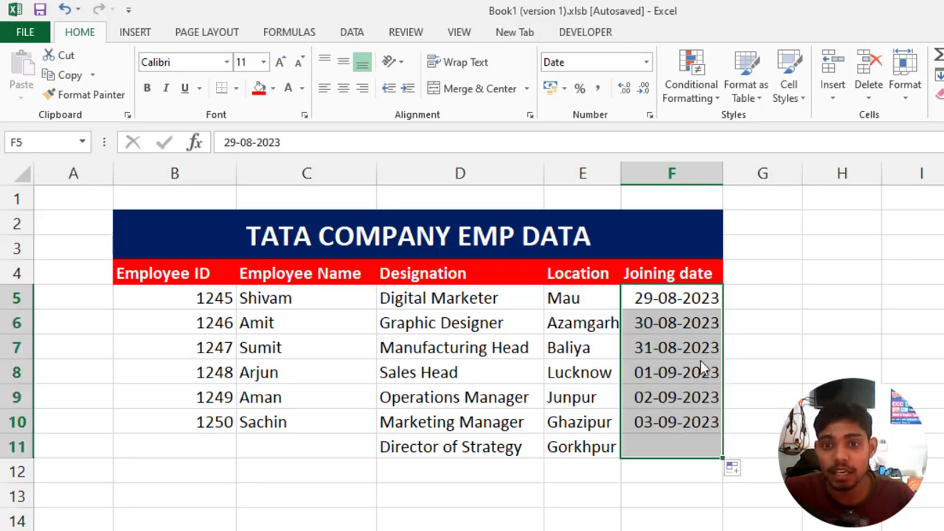
pyautogui.click(771, 349)
pyautogui.click(676, 396)
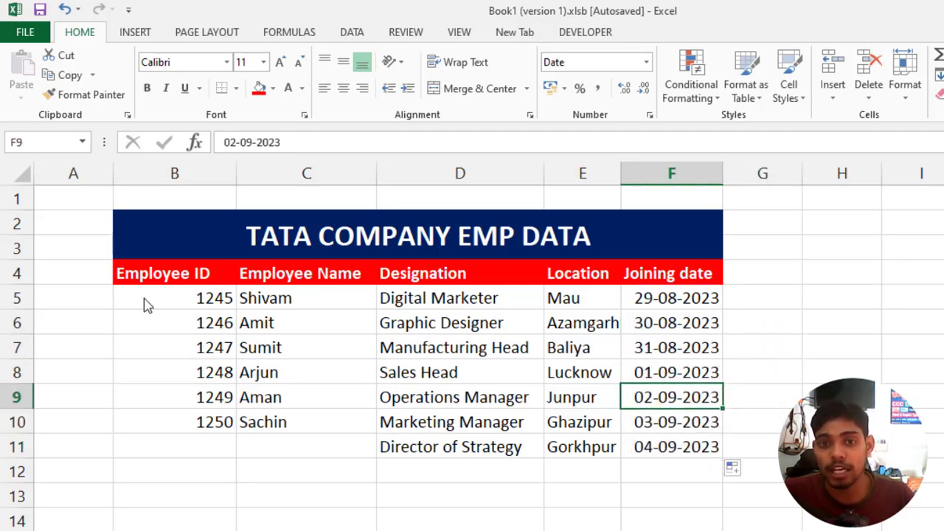
# Apply all borders to the table range B4:F11 and center its contents horizontally and vertically.
pyautogui.moveTo(154, 280); pyautogui.dragTo(691, 451)
pyautogui.click(235, 88)
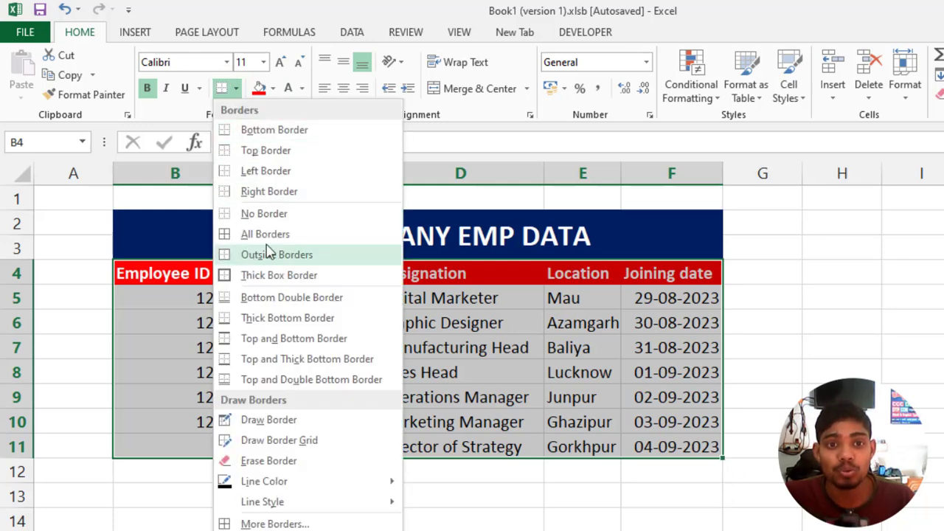
pyautogui.click(275, 244)
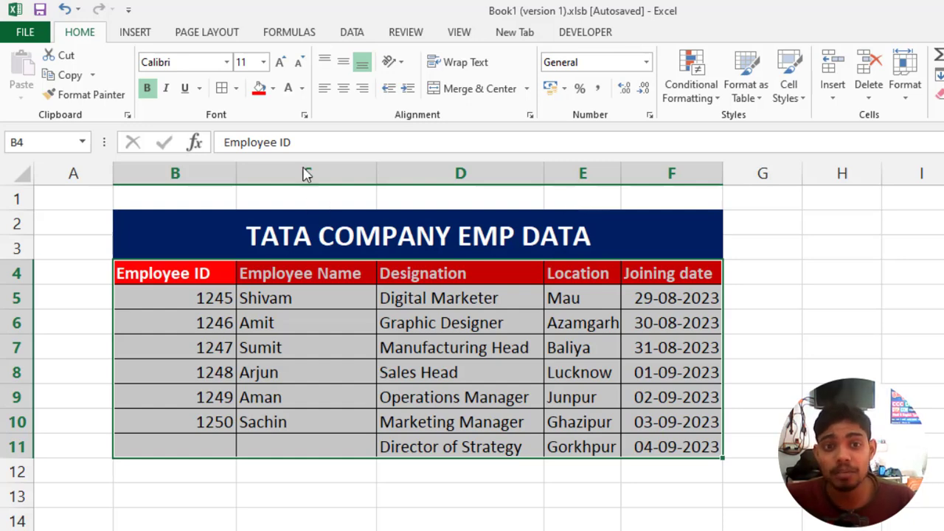
pyautogui.click(341, 89)
pyautogui.click(344, 62)
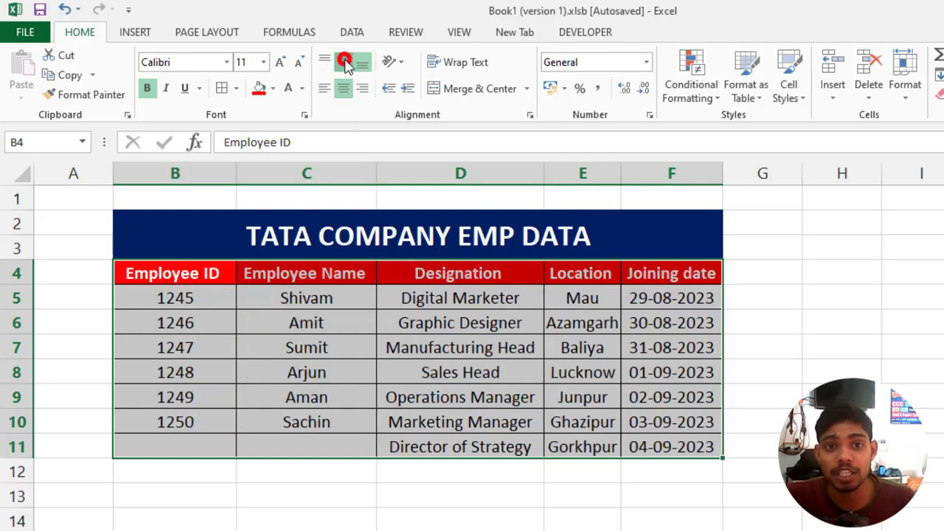
# Clear the contents of the incomplete last row, B11:F11.
pyautogui.click(292, 449)
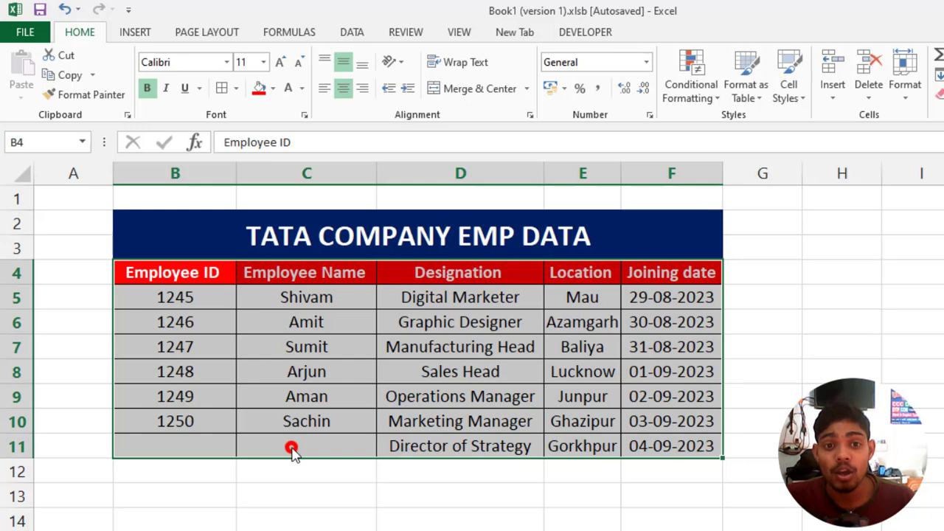
pyautogui.click(171, 453)
pyautogui.moveTo(182, 450); pyautogui.dragTo(677, 438)
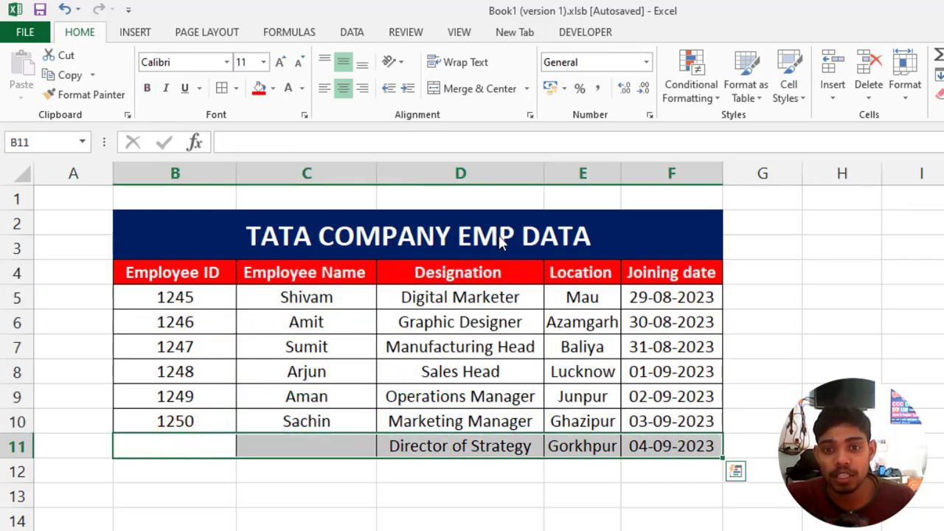
pyautogui.press('Delete')
pyautogui.click(484, 491)
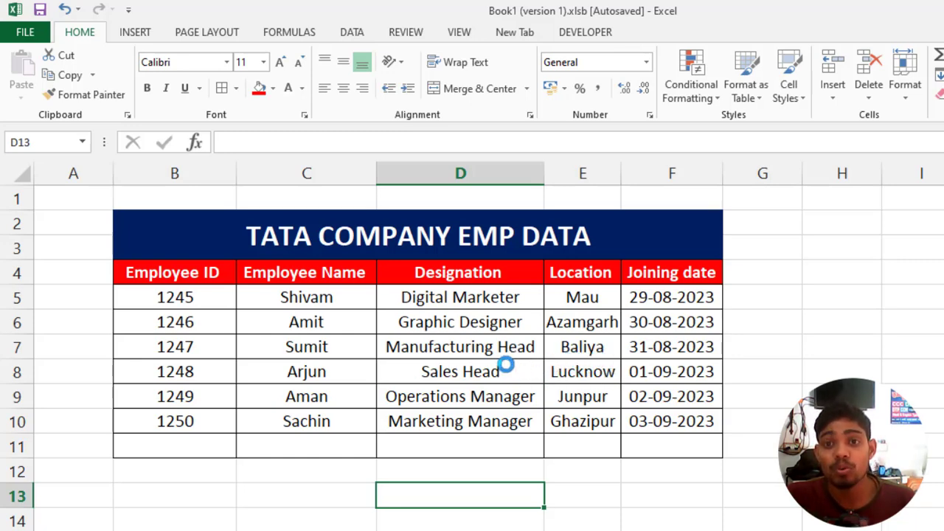
# Fill the Employee ID cells B5:B10 with the lightest green theme color.
pyautogui.keyDown('ctrl'); pyautogui.scroll(1, 516, 376); pyautogui.keyUp('ctrl')
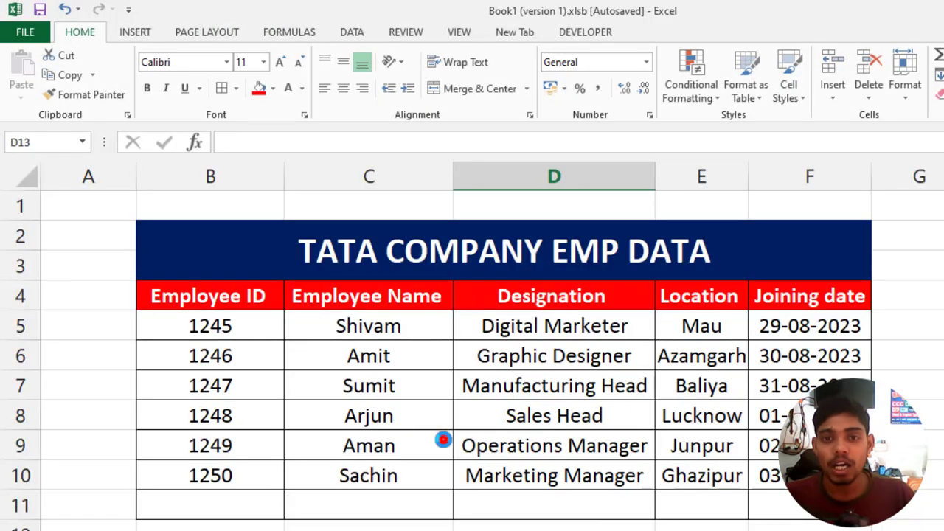
pyautogui.click(442, 440)
pyautogui.click(199, 329)
pyautogui.moveTo(205, 380); pyautogui.dragTo(204, 480)
pyautogui.click(275, 87)
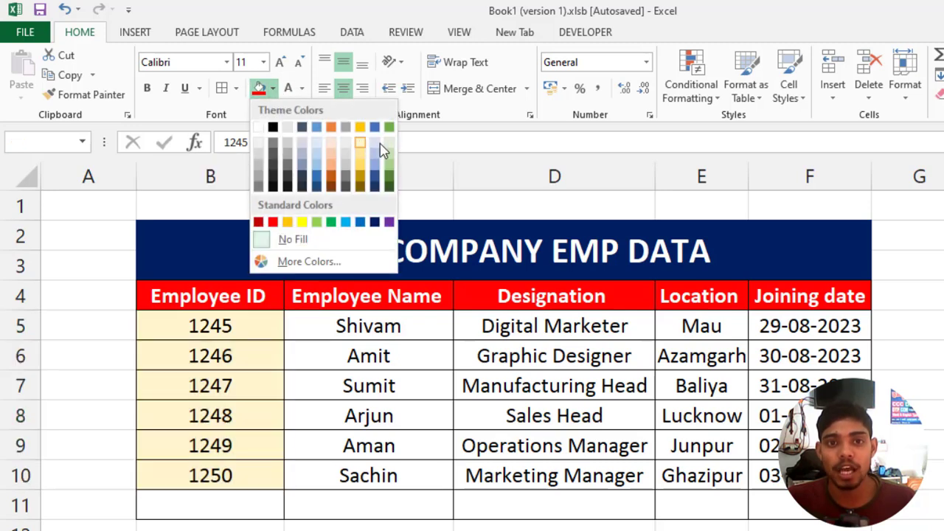
pyautogui.click(388, 145)
# Fill the Designation cells D5:D10 with a medium green theme color.
pyautogui.click(583, 330)
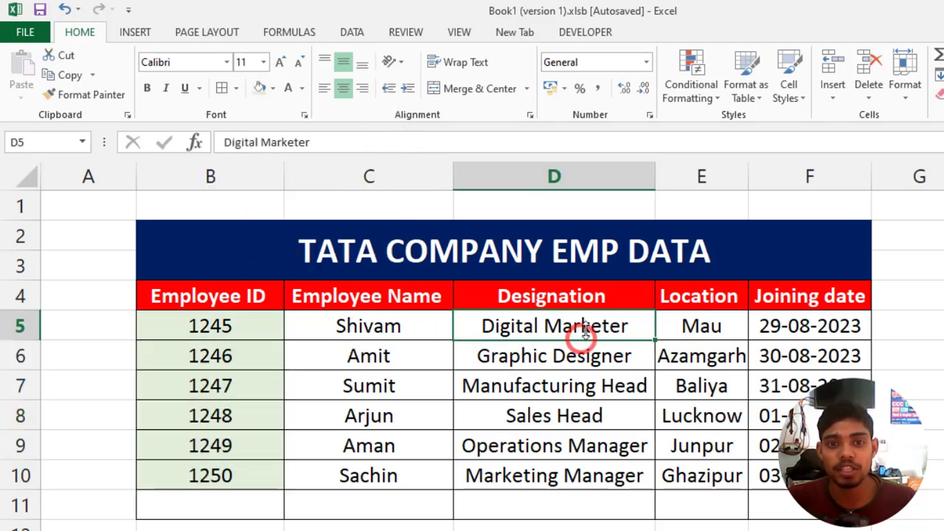
pyautogui.moveTo(583, 331); pyautogui.dragTo(593, 476)
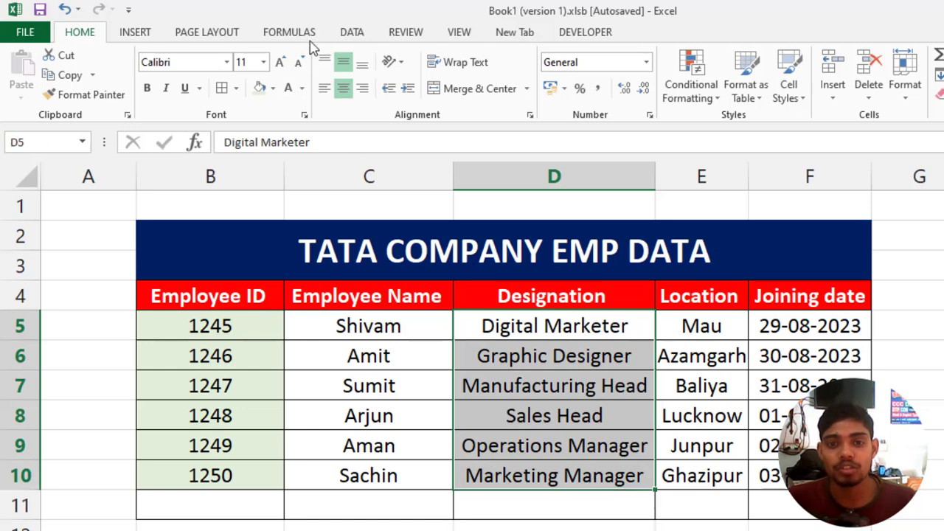
pyautogui.click(275, 90)
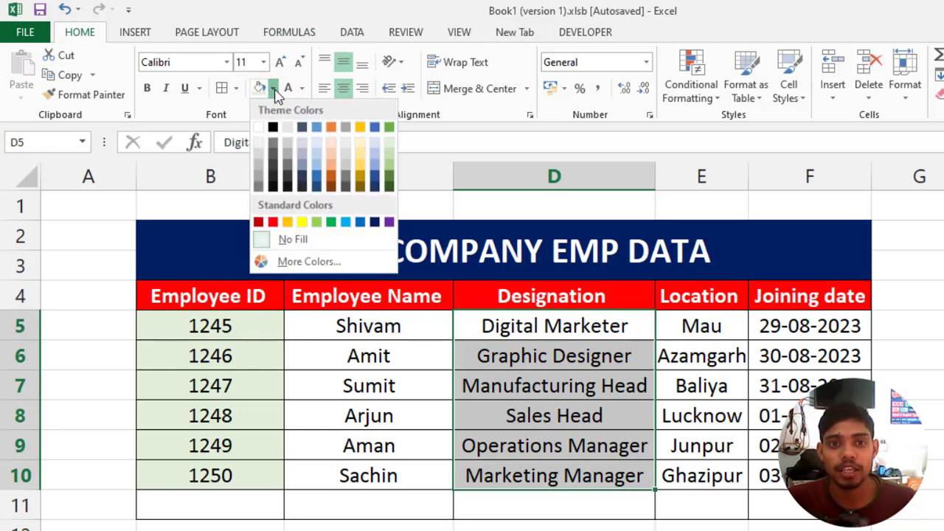
pyautogui.click(390, 168)
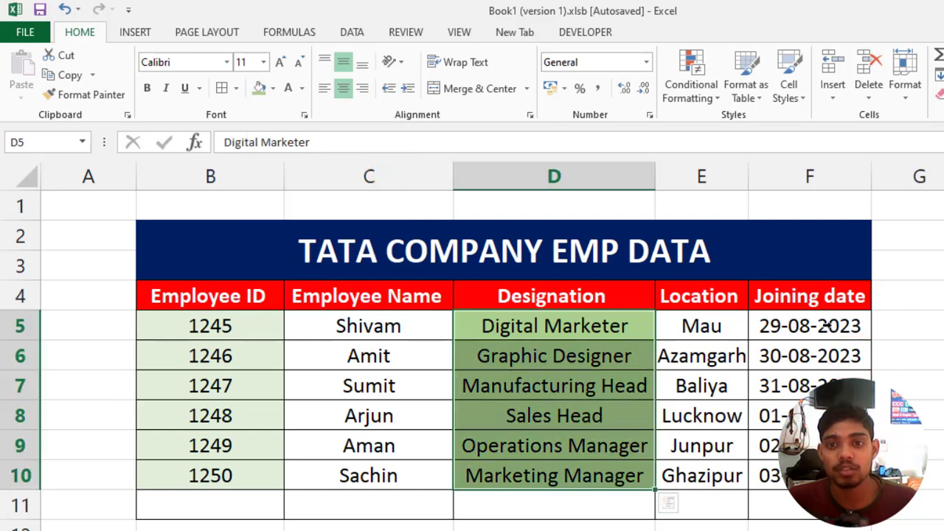
pyautogui.click(849, 355)
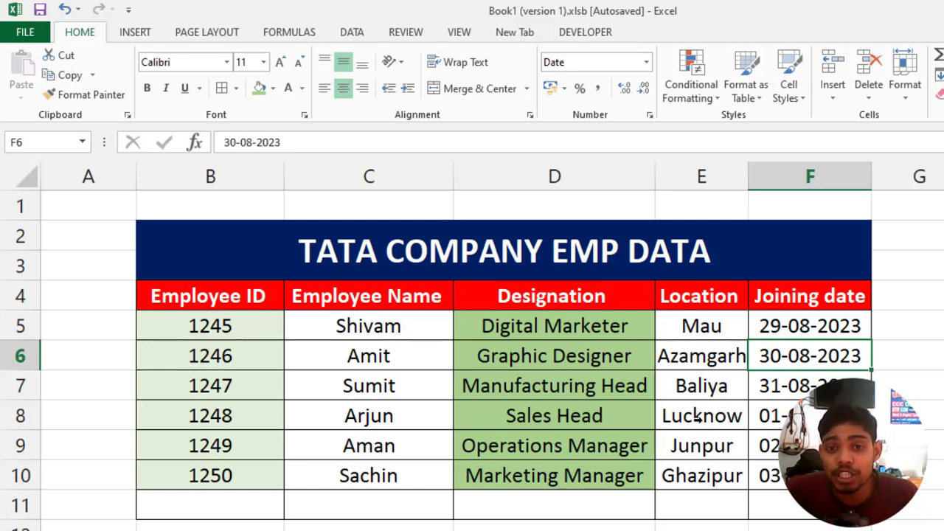
pyautogui.click(558, 357)
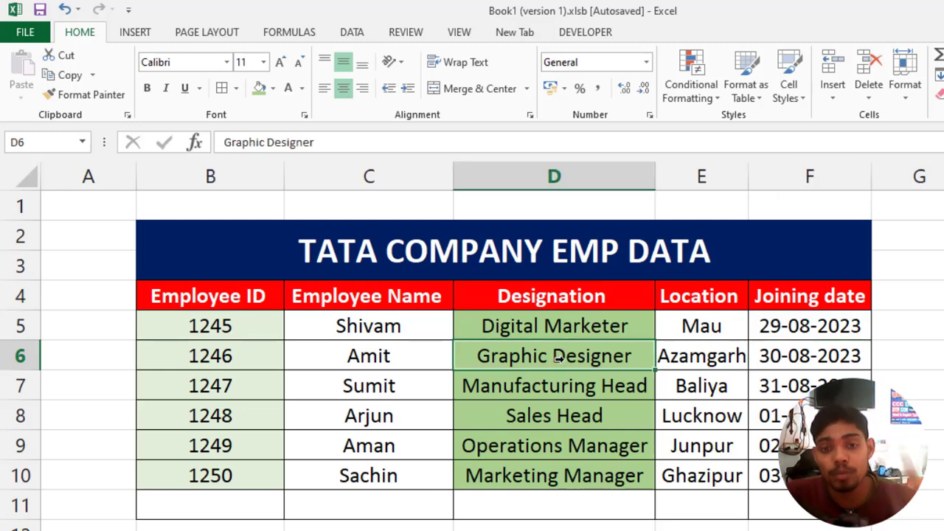